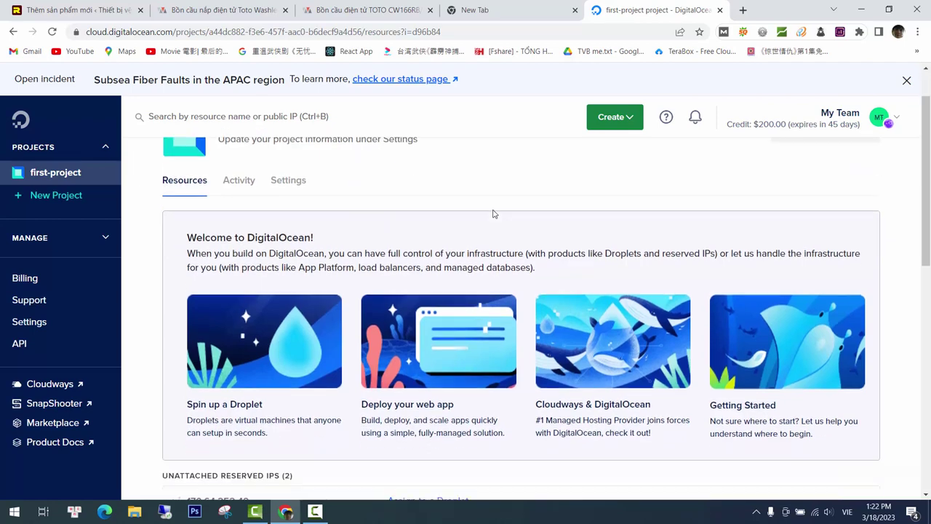
Start a new droplet from the Create menu's Droplets entry
scroll(492, 218, down, 1)
scroll(491, 231, down, 2)
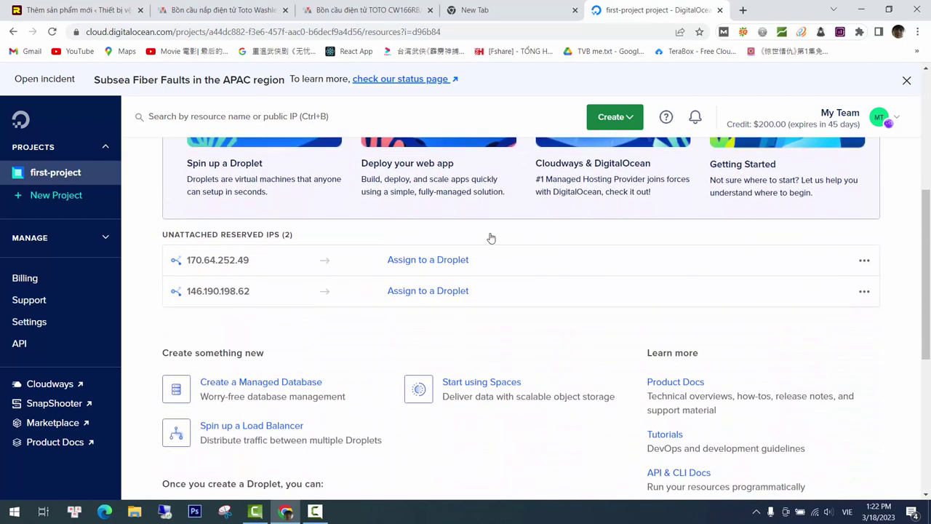
scroll(491, 237, up, 5)
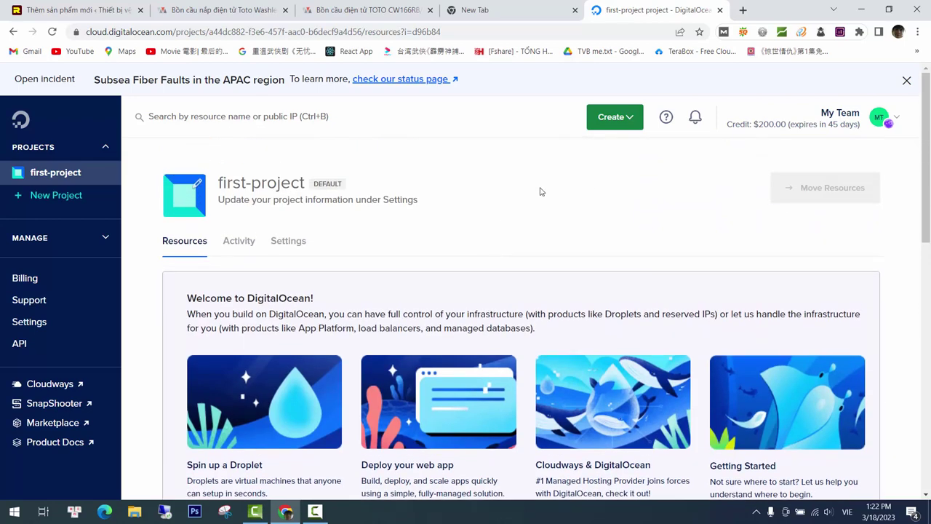
scroll(510, 187, down, 7)
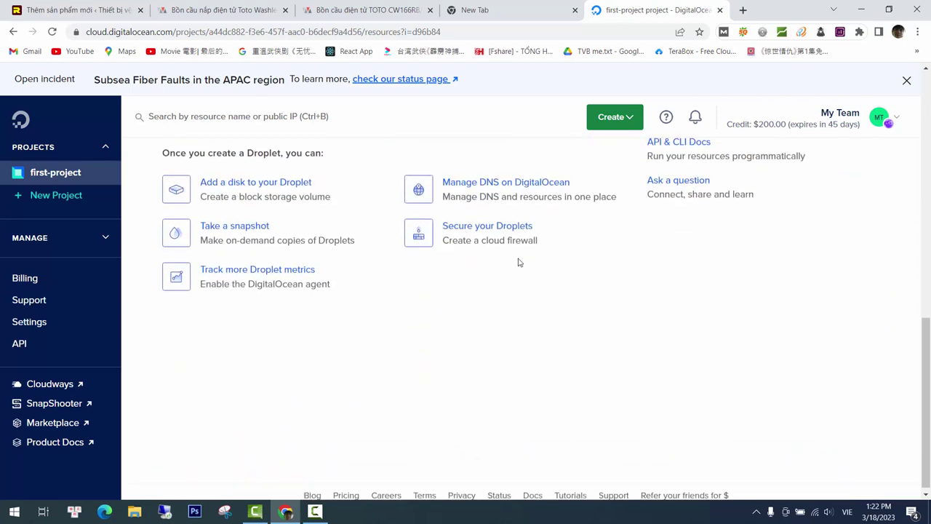
scroll(492, 291, up, 6)
scroll(534, 235, up, 1)
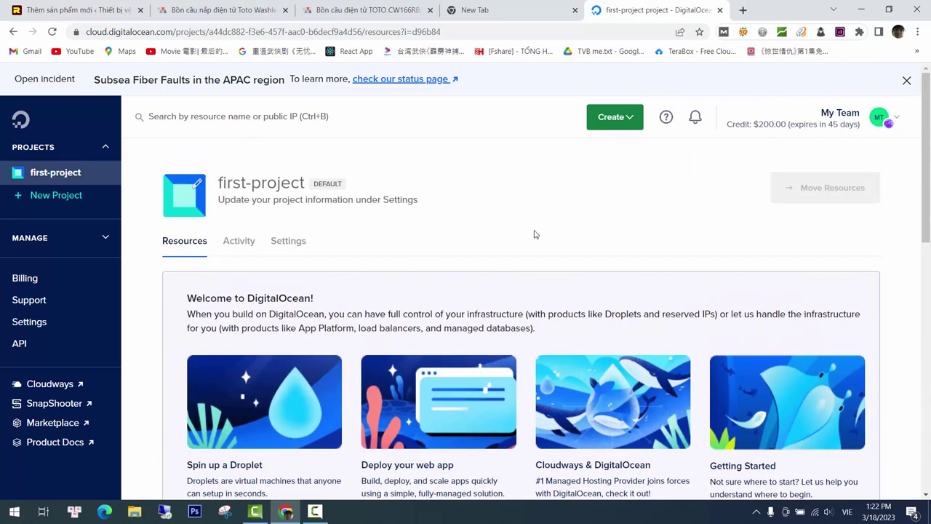
click(629, 120)
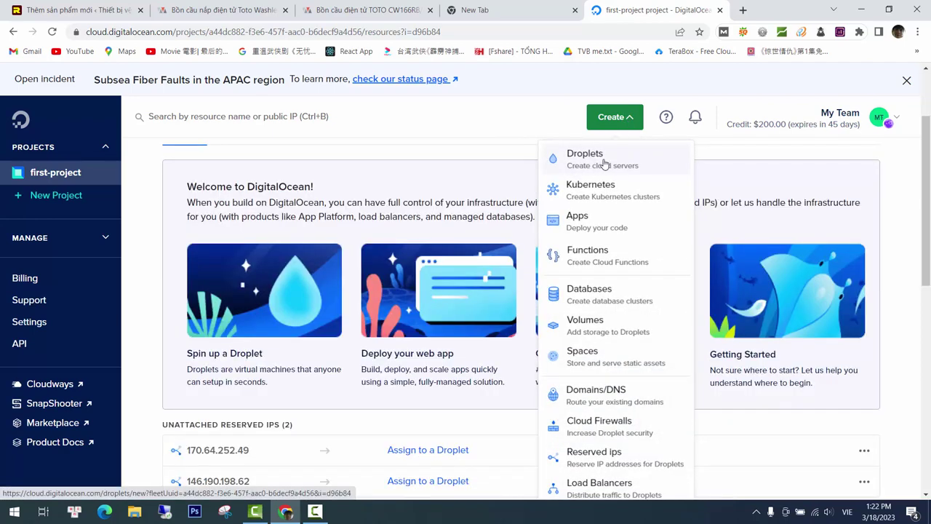
click(607, 164)
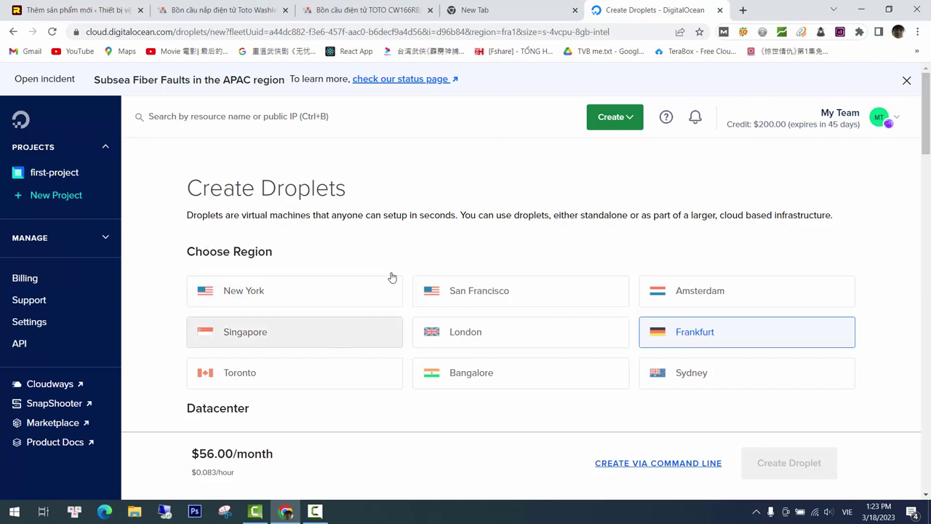
Set the droplet region to Toronto (Datacenter 1, TOR1) after trying Sydney and Singapore
scroll(386, 320, down, 1)
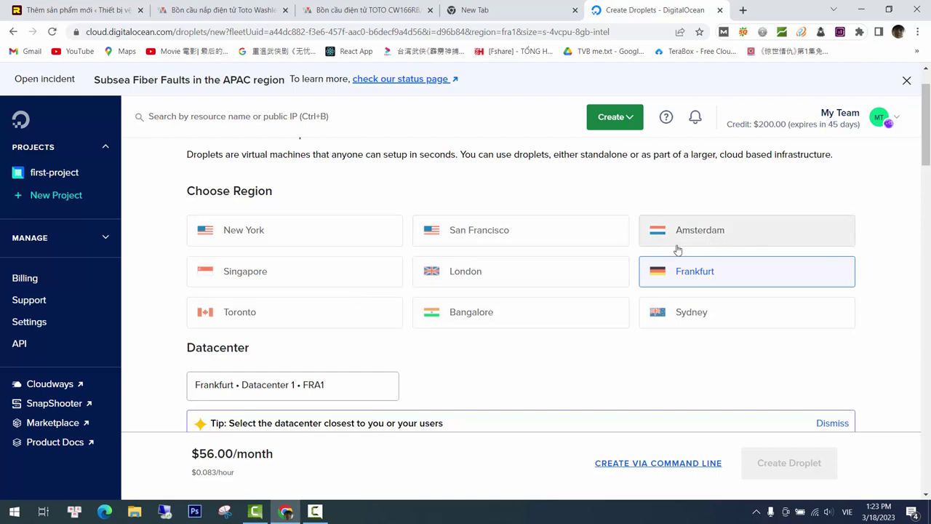
click(705, 318)
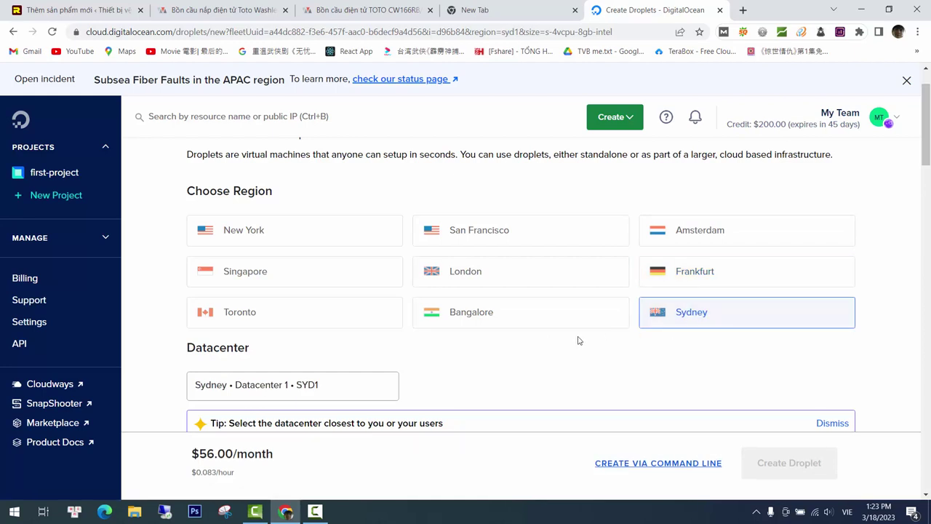
click(303, 325)
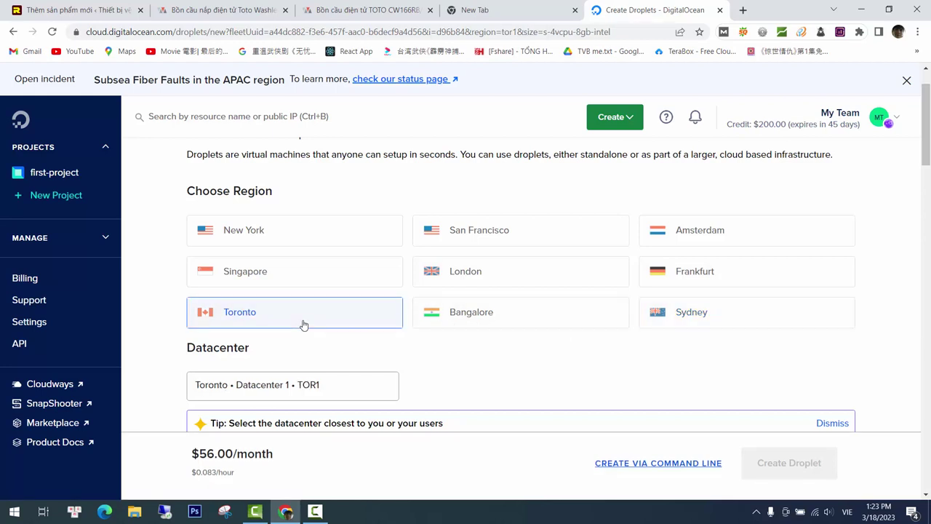
click(295, 270)
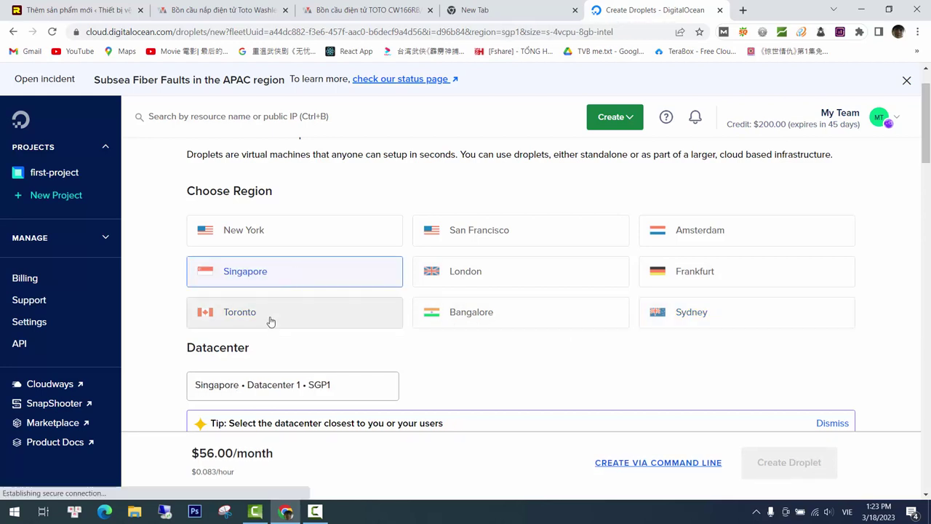
click(268, 320)
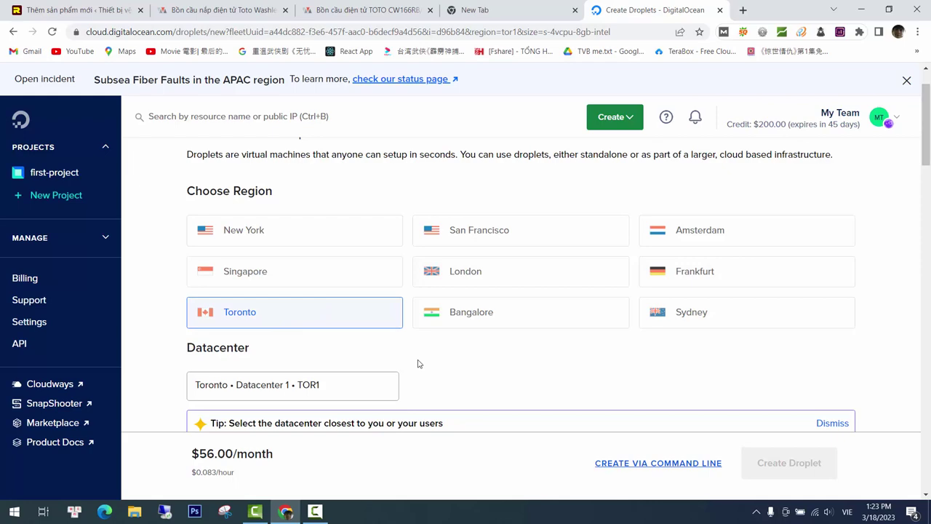
scroll(462, 289, down, 5)
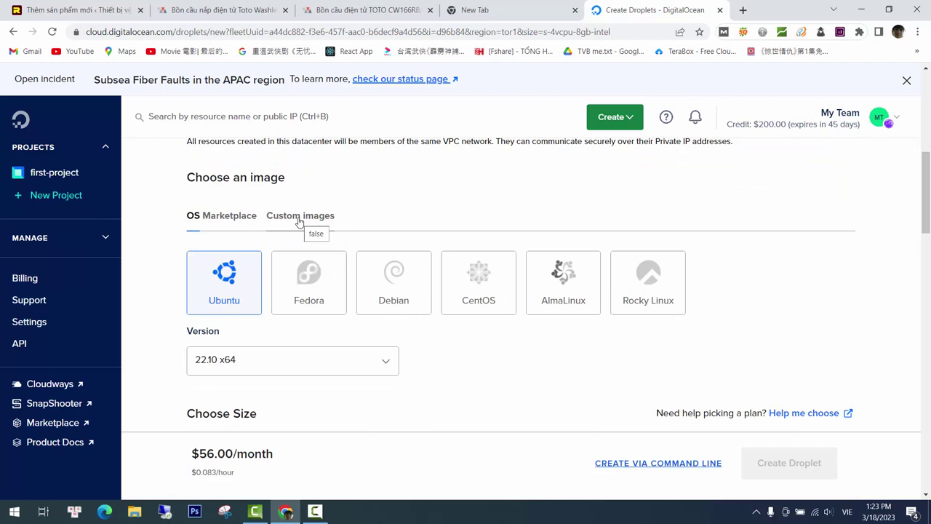
Choose the custom image Windows2022.gz for the droplet
click(299, 218)
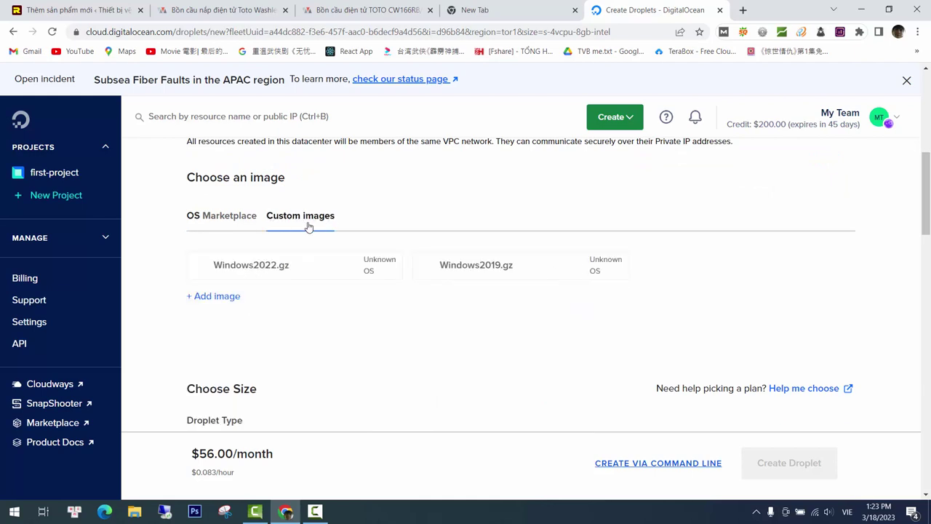
click(287, 271)
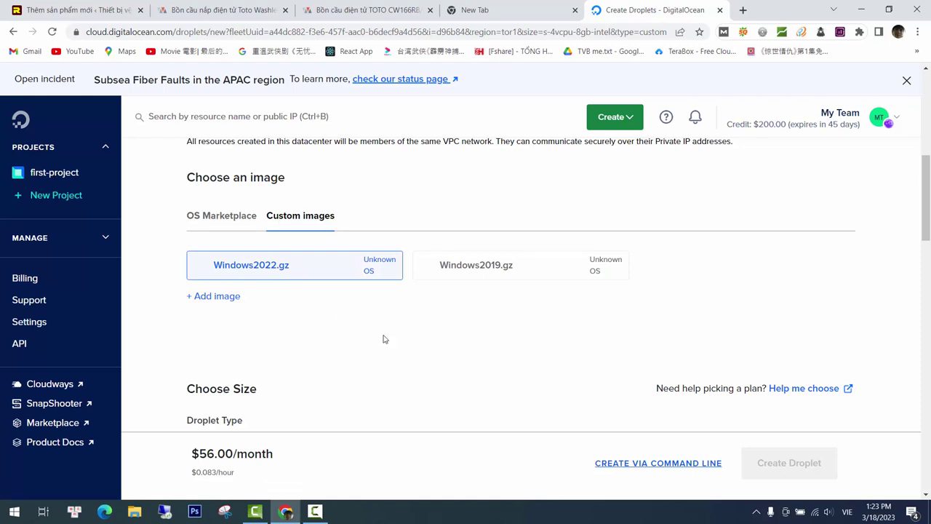
scroll(405, 324, down, 4)
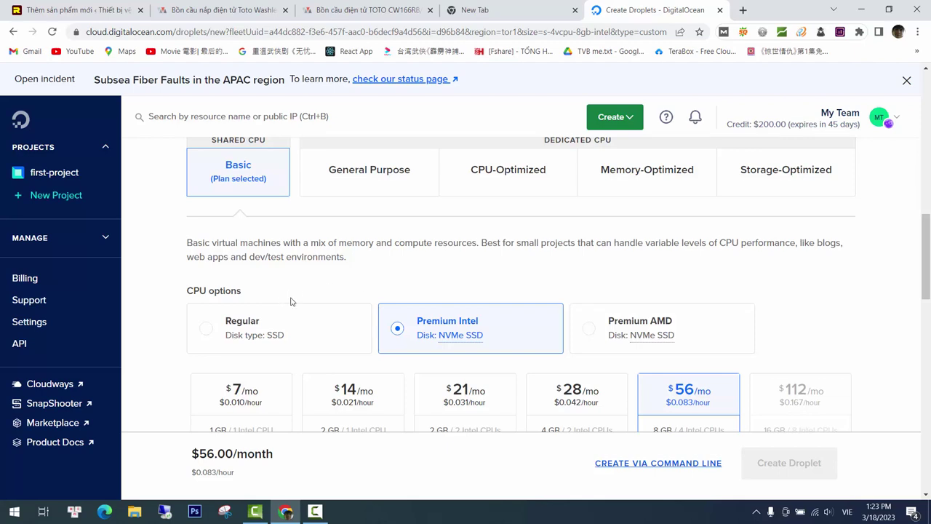
Select Premium AMD CPUs on the $56/mo plan: 8 GB, 4 CPUs, 160 GB NVMe
click(212, 334)
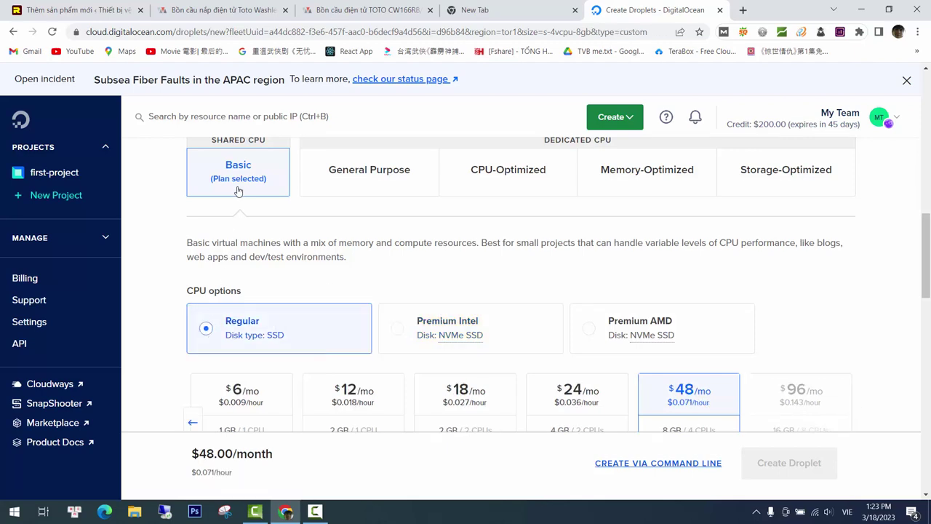
click(431, 336)
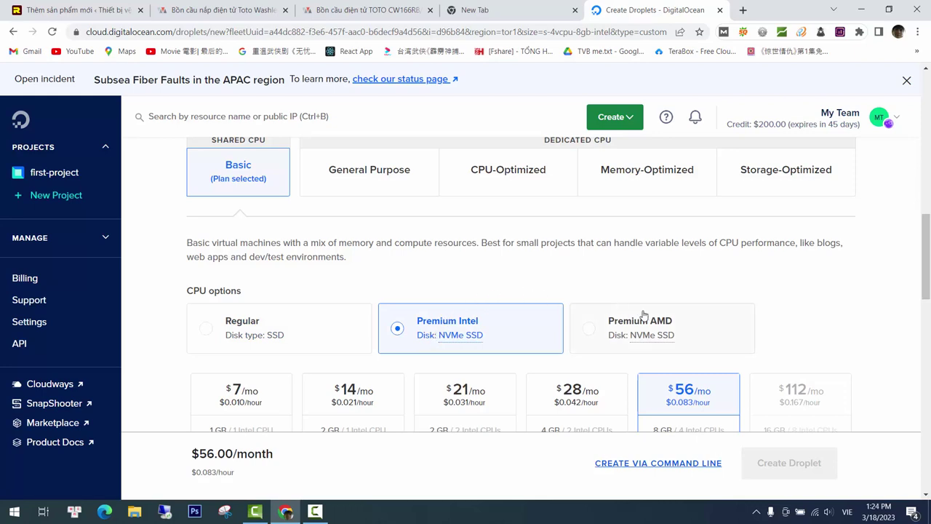
click(659, 336)
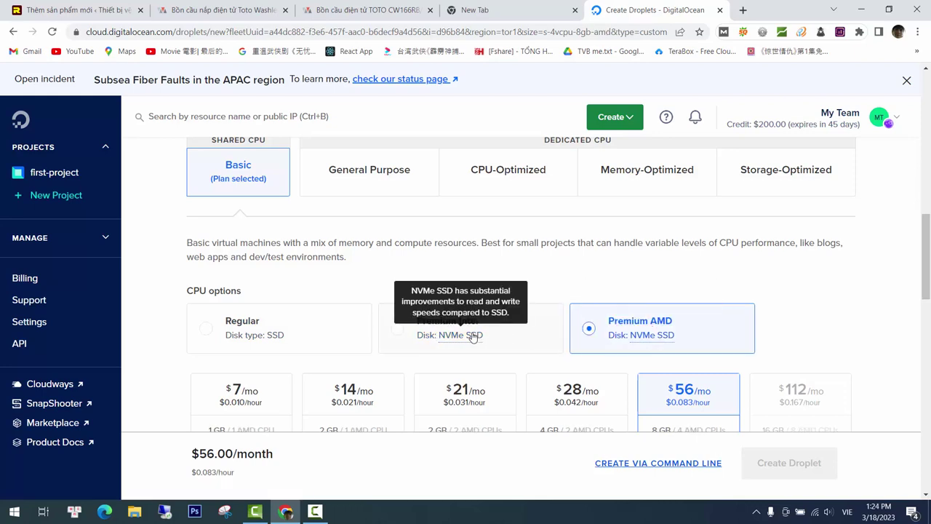
click(472, 336)
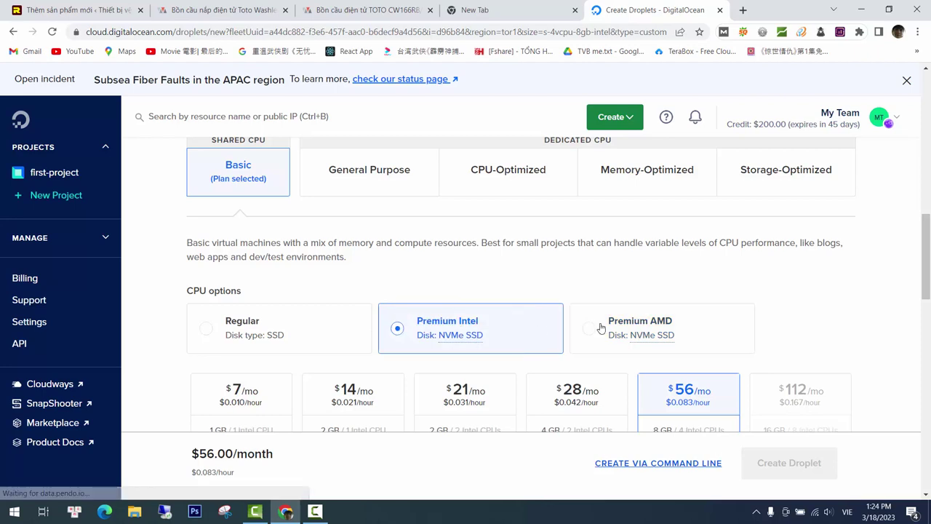
click(621, 328)
scroll(645, 297, down, 1)
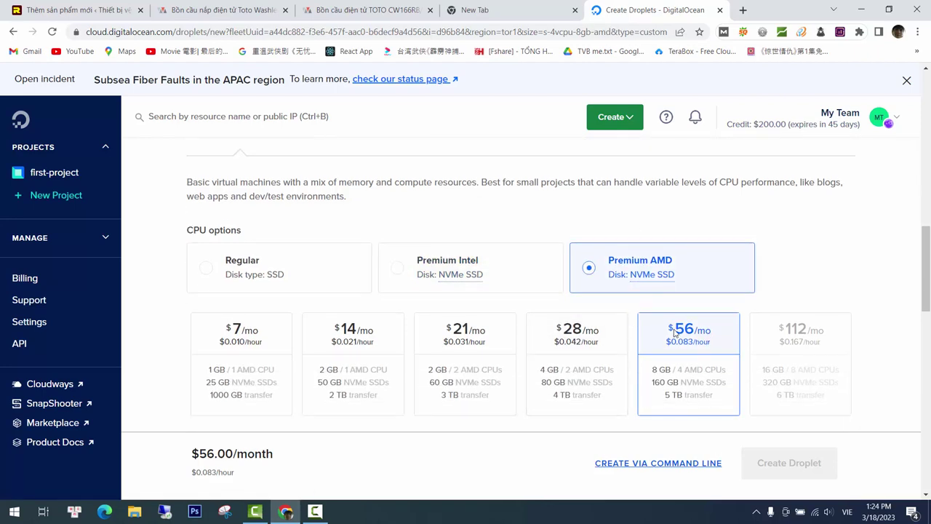
scroll(695, 331, down, 1)
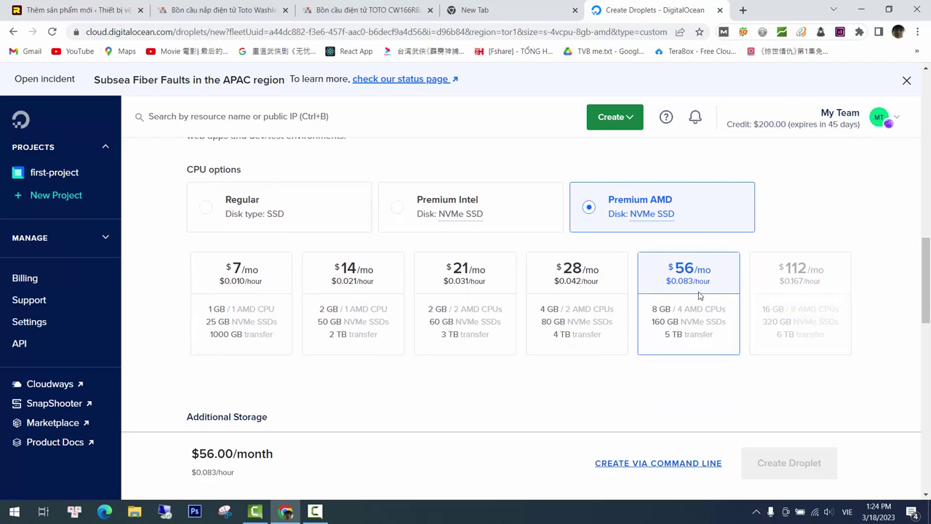
scroll(468, 374, down, 5)
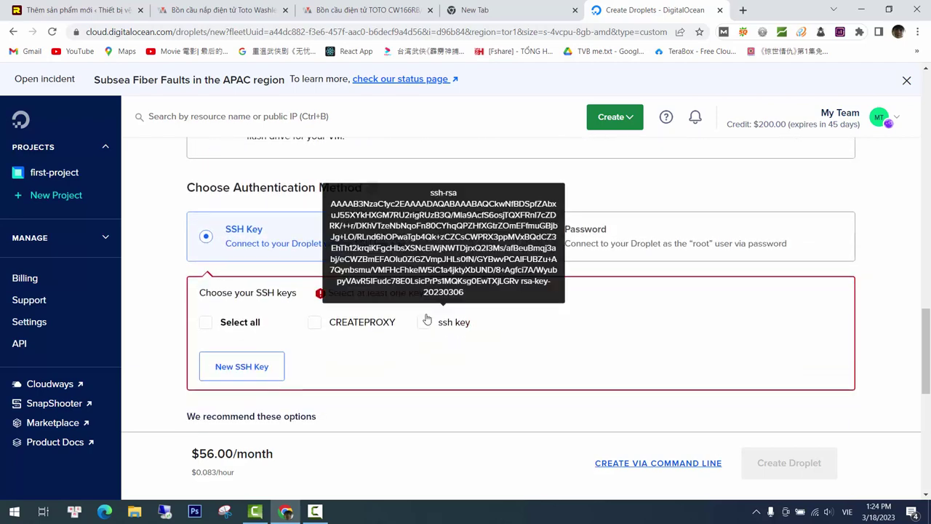
Switch the droplet's root authentication from SSH key to Password
click(419, 326)
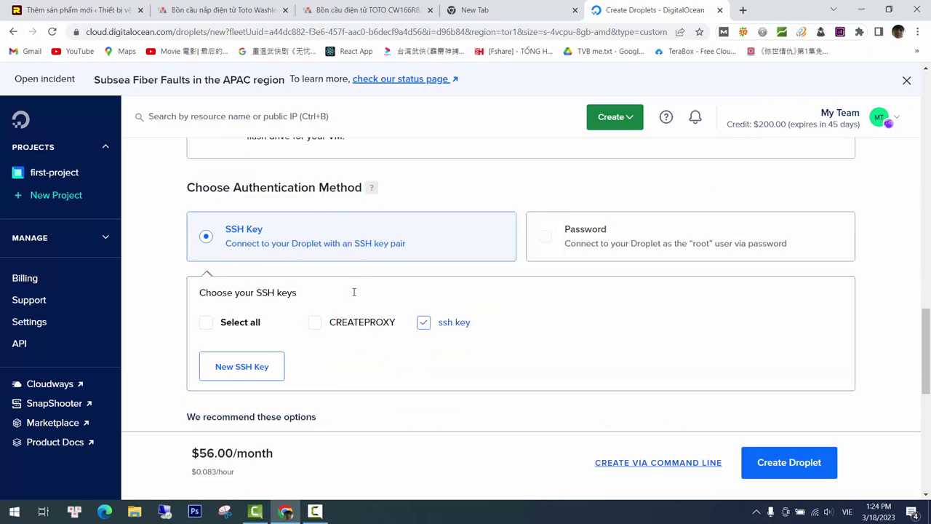
click(543, 245)
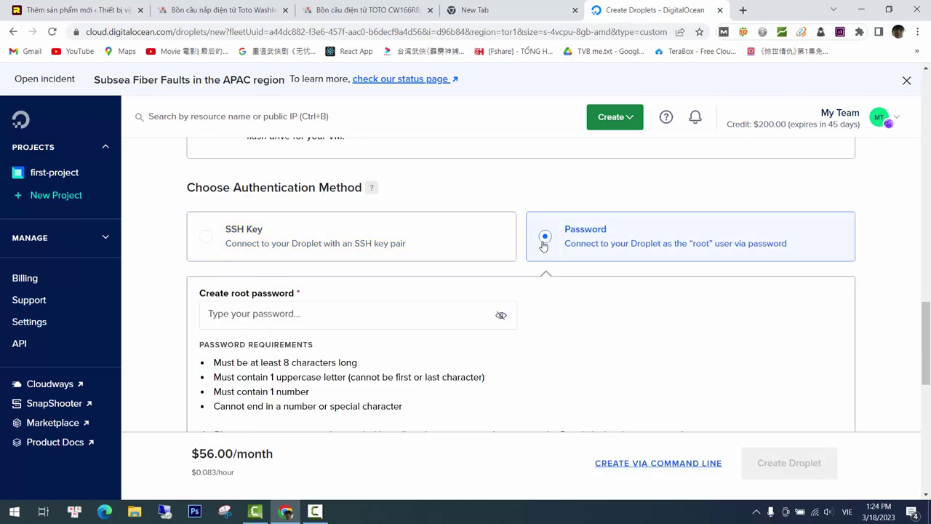
click(207, 243)
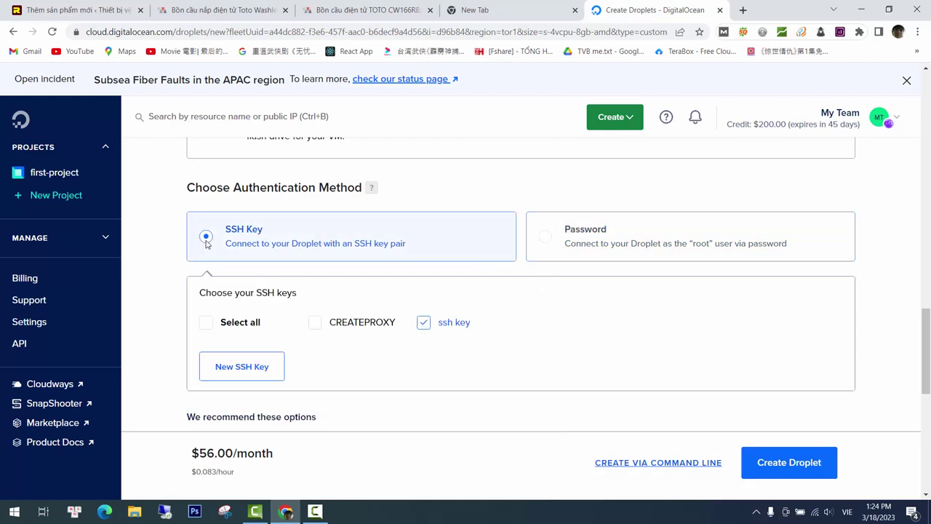
click(545, 241)
Enter a root password that satisfies all four listed requirements
click(303, 321)
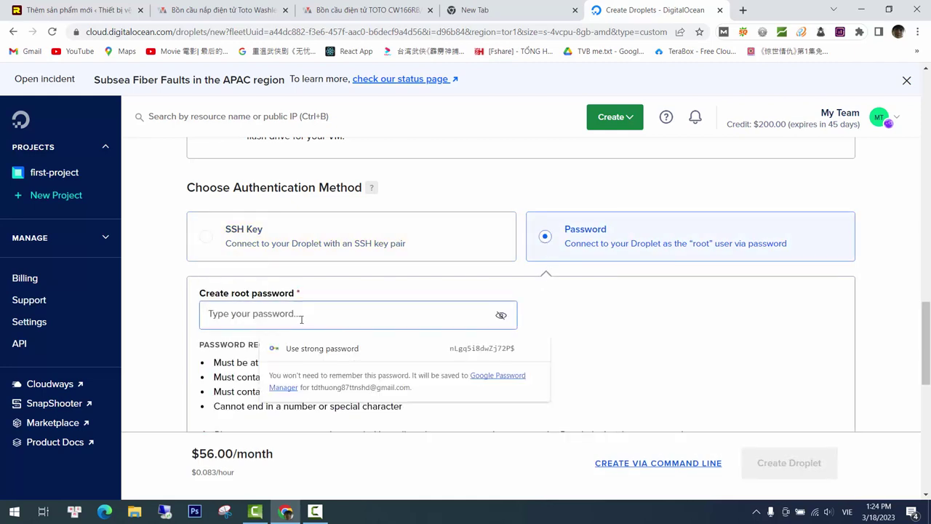
text(•••••••)
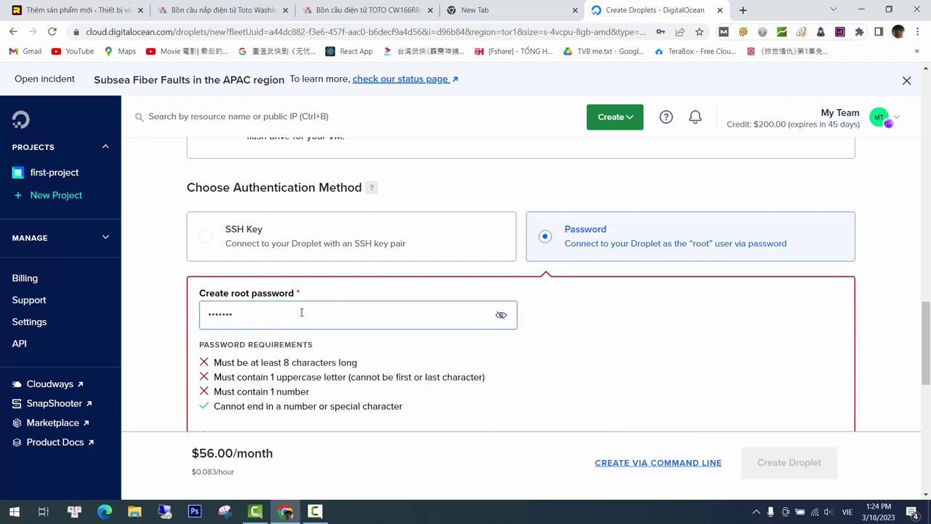
click(204, 243)
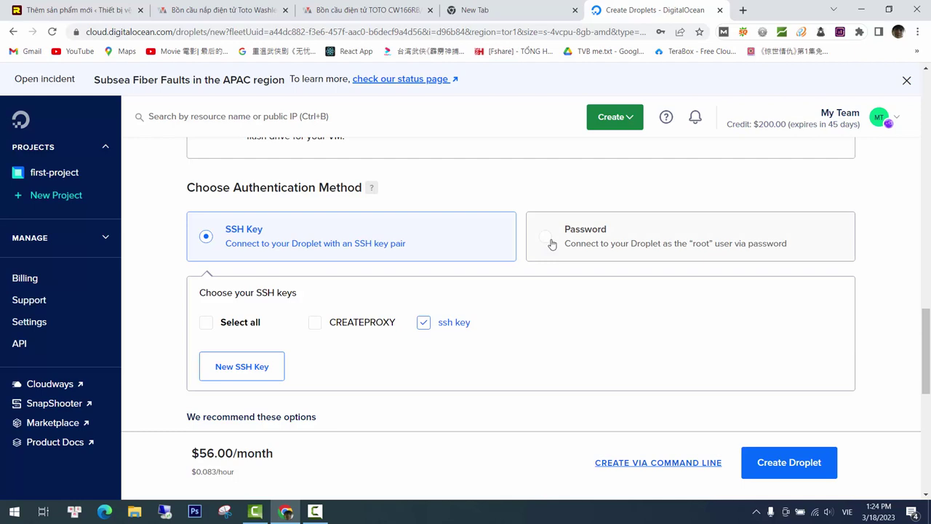
click(551, 245)
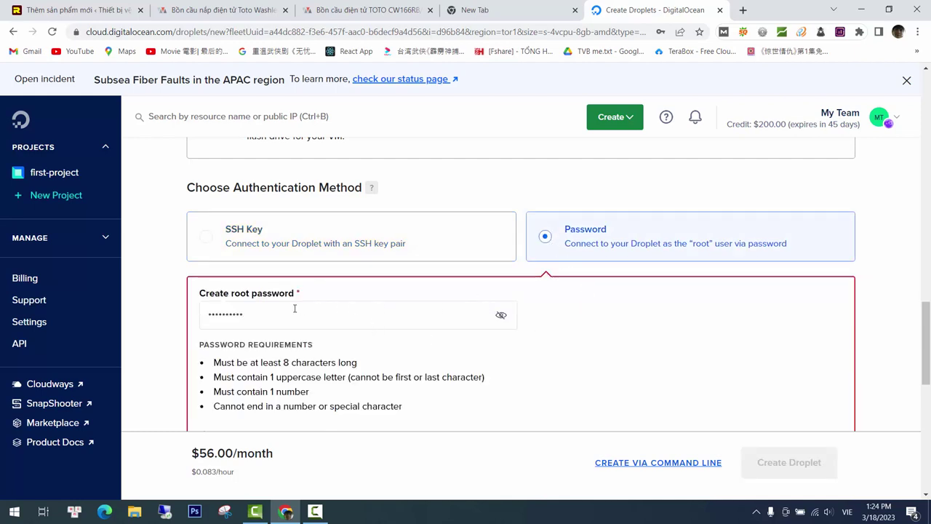
drag(272, 312, 194, 319)
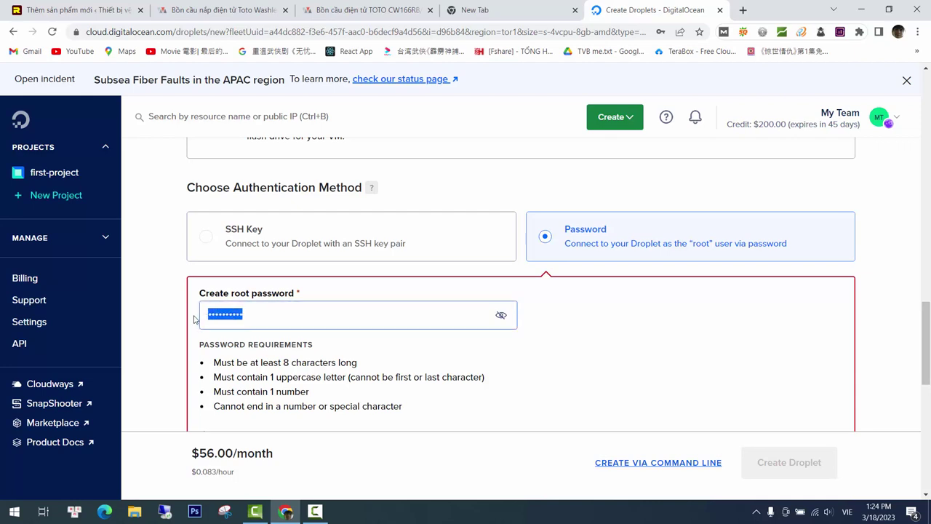
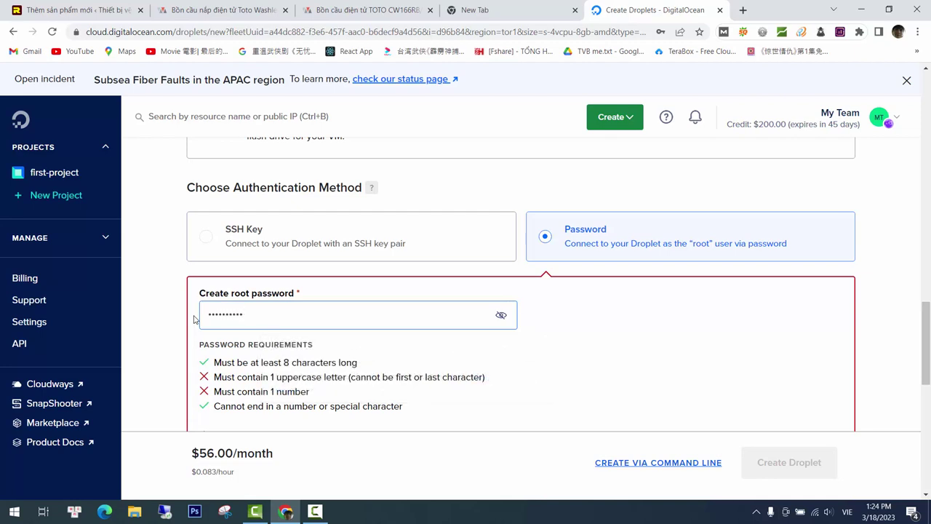
key(ctrl+a)
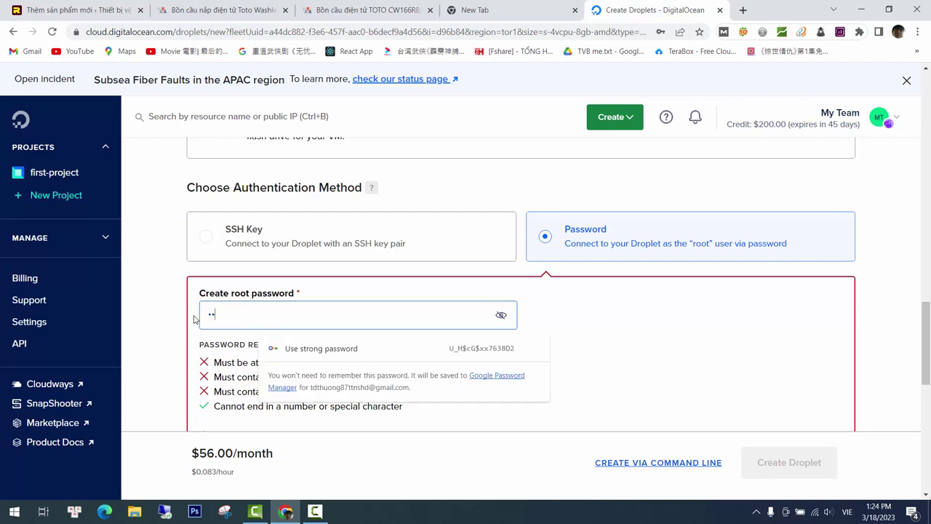
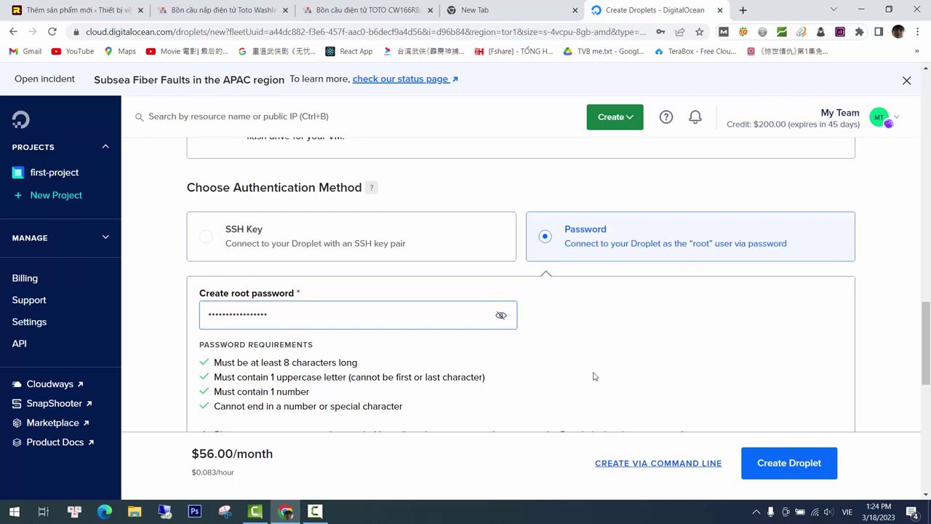
Expand Advanced Options to show the IPv6 and initialization script settings
scroll(582, 372, down, 3)
scroll(413, 286, down, 3)
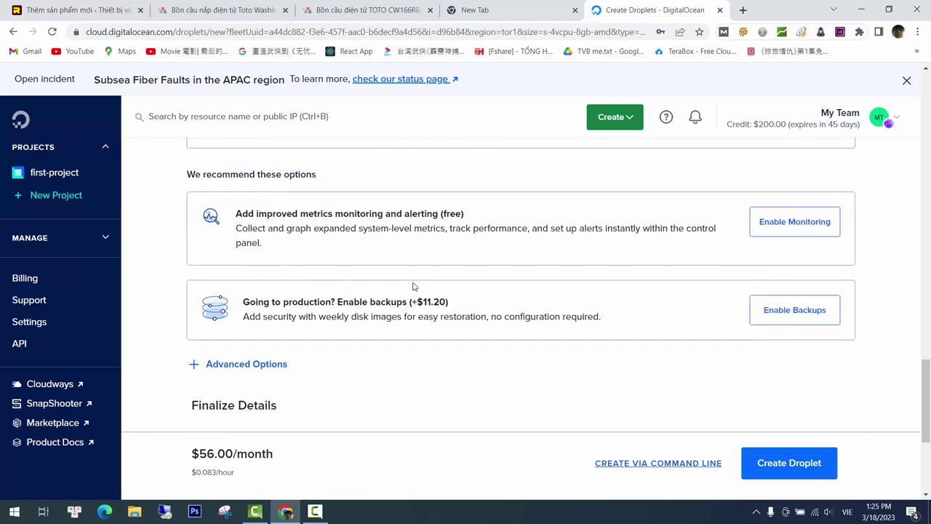
click(244, 248)
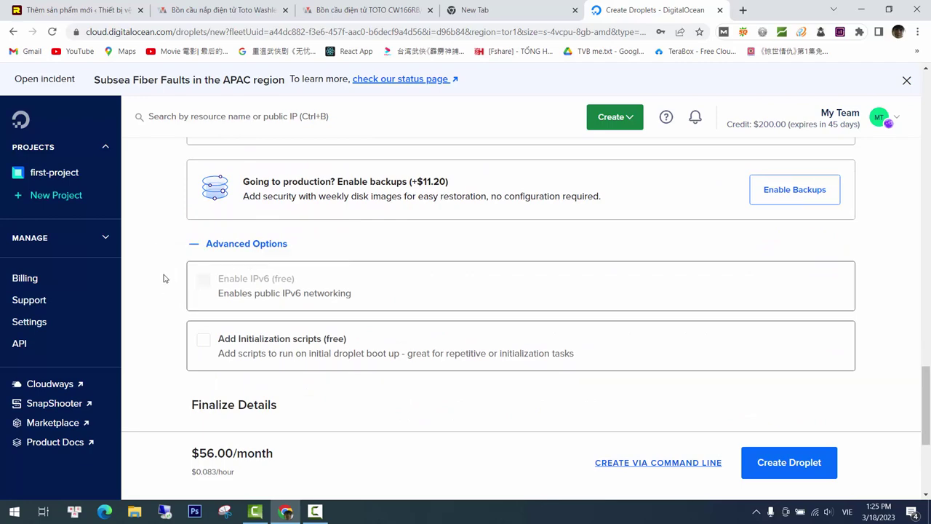
scroll(269, 246, up, 3)
scroll(335, 239, down, 6)
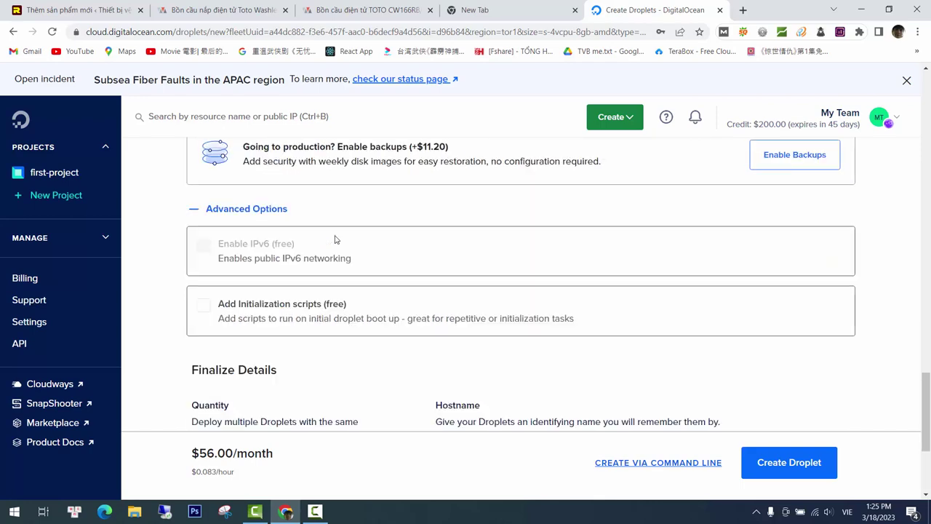
scroll(335, 238, up, 2)
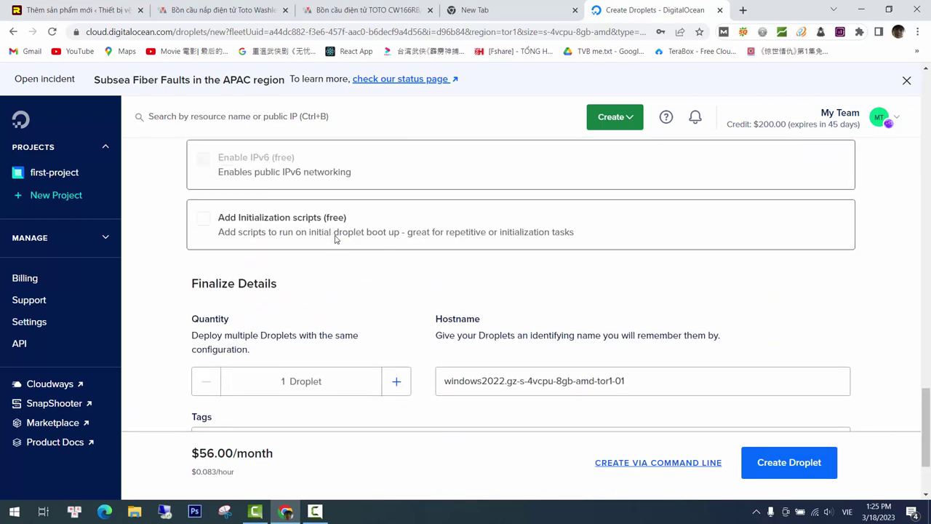
scroll(335, 239, down, 2)
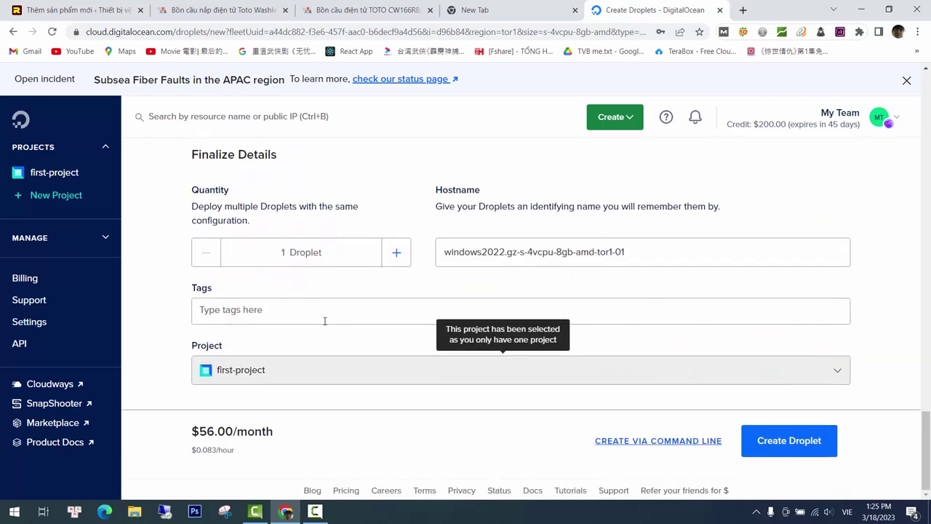
Submit Create Droplet and see it refused because the image requires an SSH key
click(794, 452)
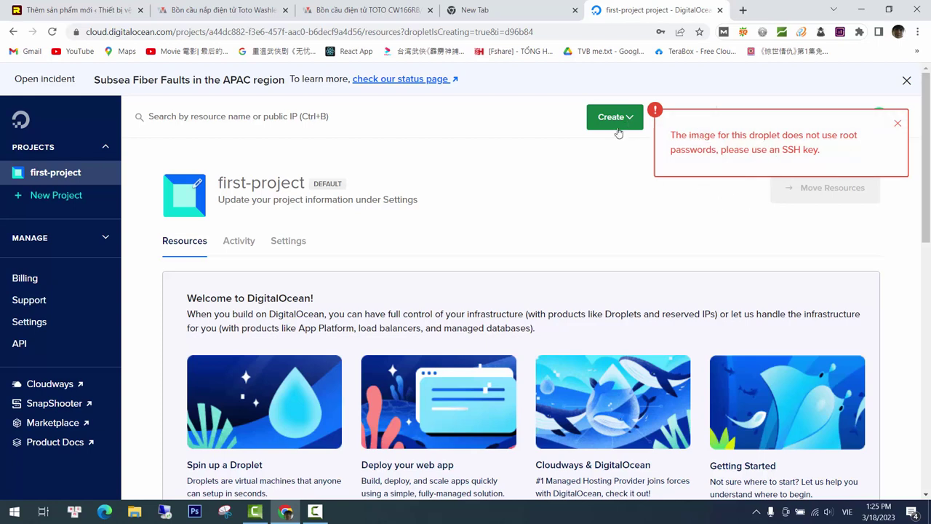
scroll(459, 229, down, 8)
scroll(459, 228, up, 8)
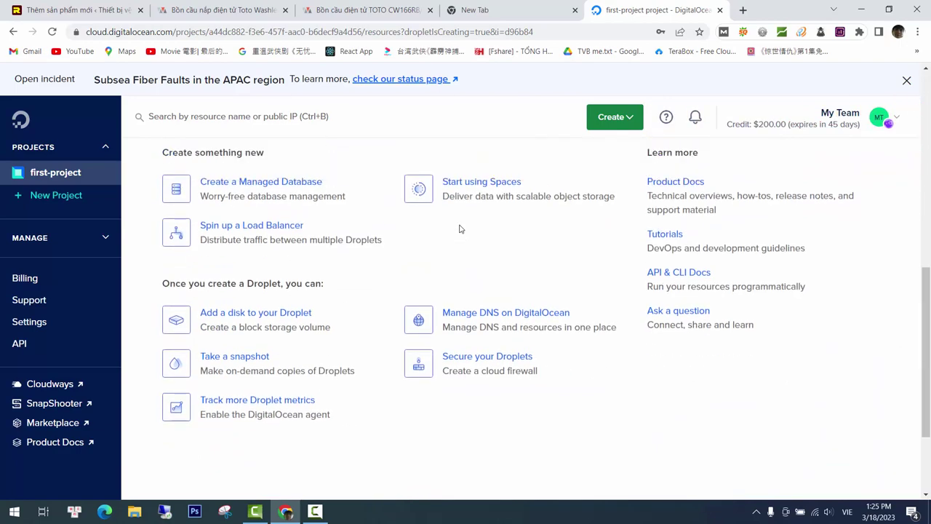
Start a new droplet and place it in the Toronto region
click(628, 117)
scroll(629, 127, down, 2)
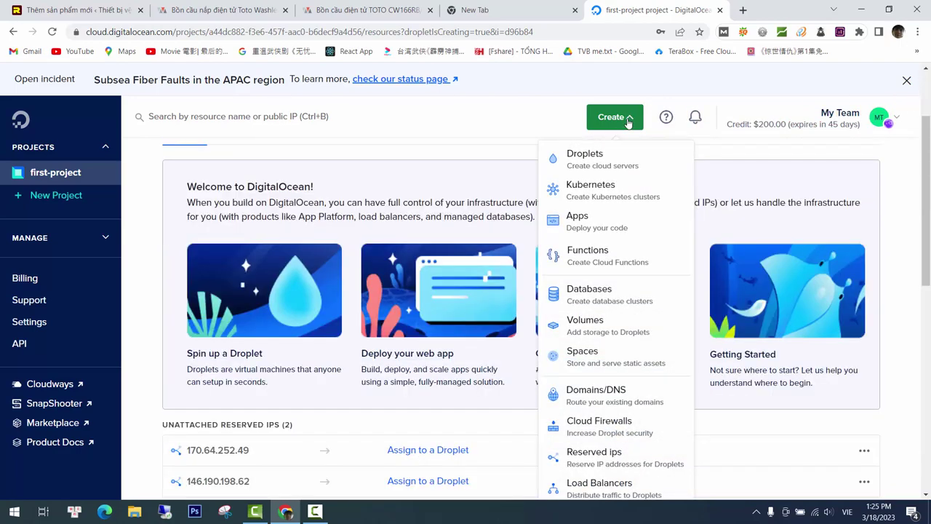
click(595, 166)
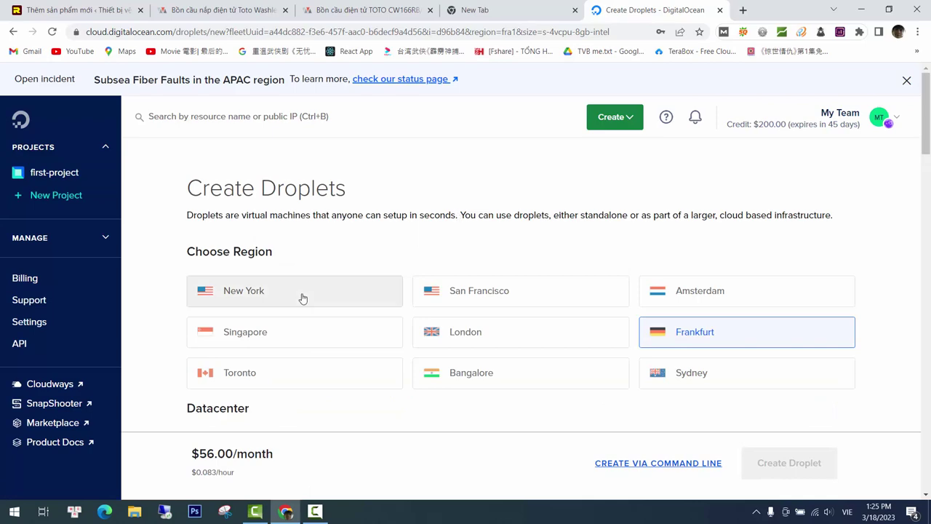
click(243, 375)
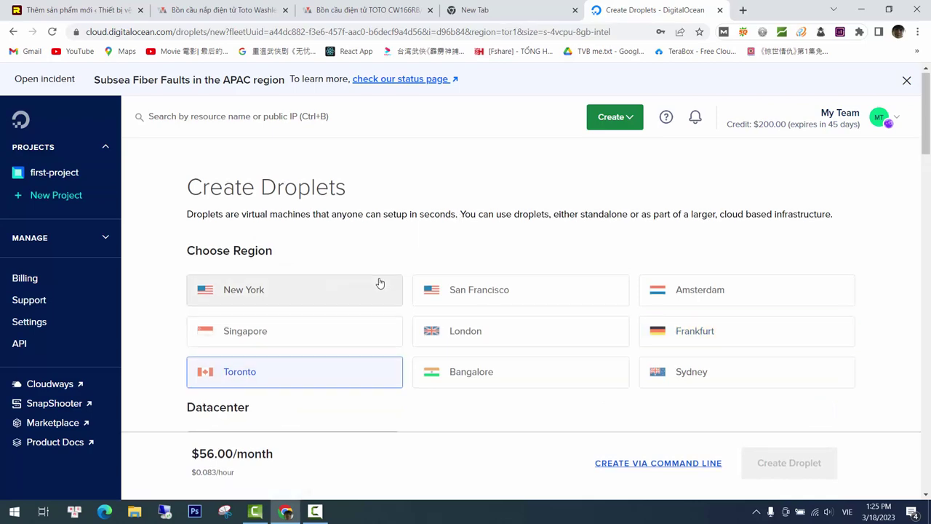
Select the custom Windows2022.gz image
scroll(379, 282, down, 3)
scroll(378, 282, down, 2)
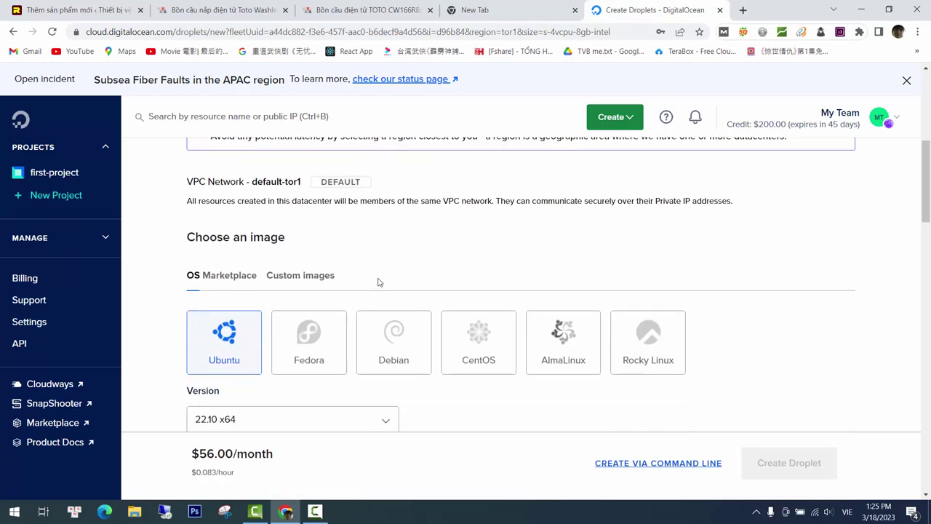
scroll(375, 278, down, 1)
click(306, 216)
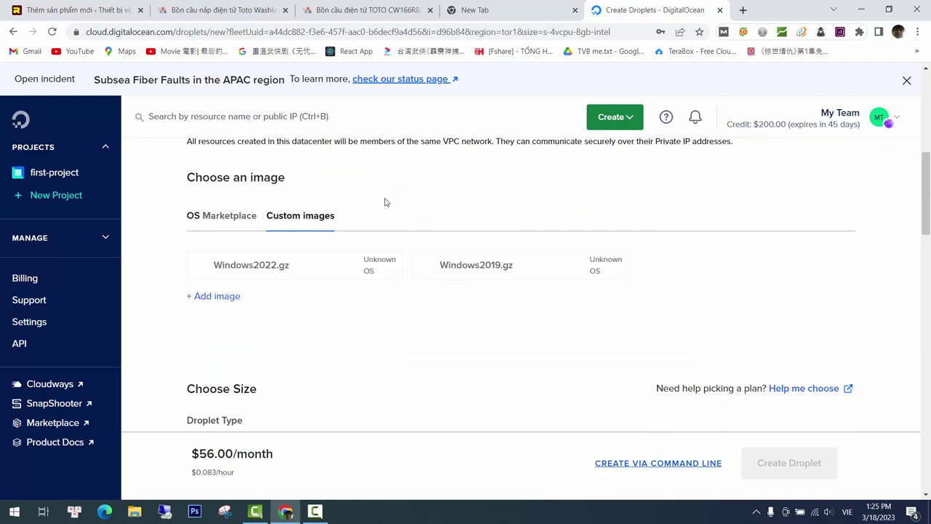
click(256, 275)
Keep the Basic plan with Premium AMD CPUs at $56/month
scroll(393, 305, down, 1)
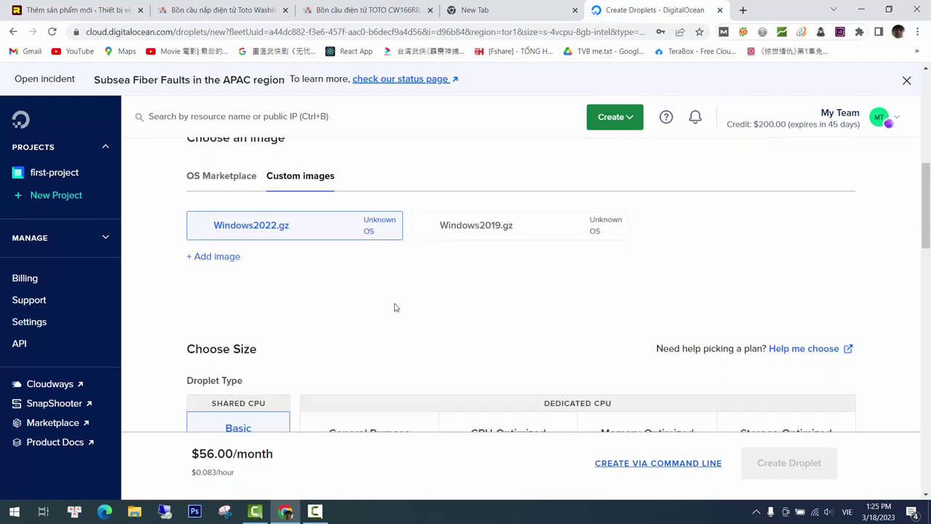
scroll(407, 295, down, 3)
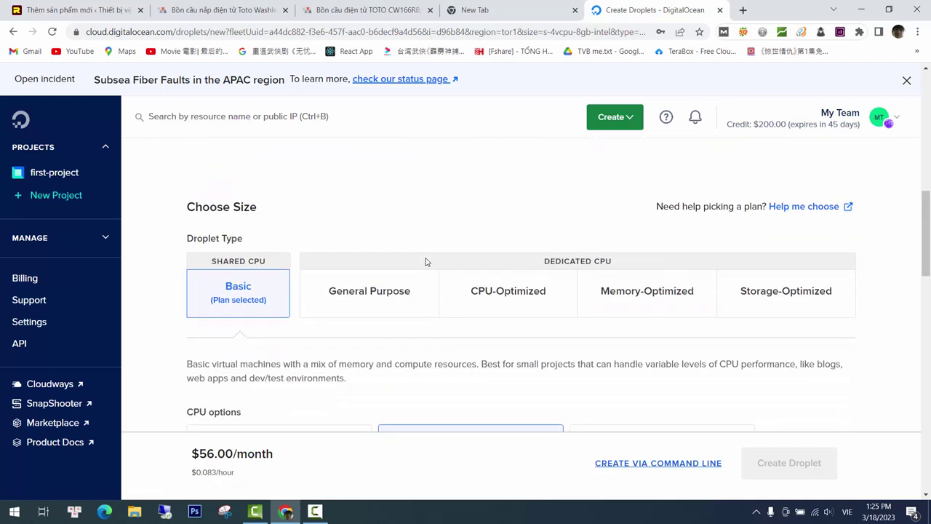
scroll(425, 262, down, 1)
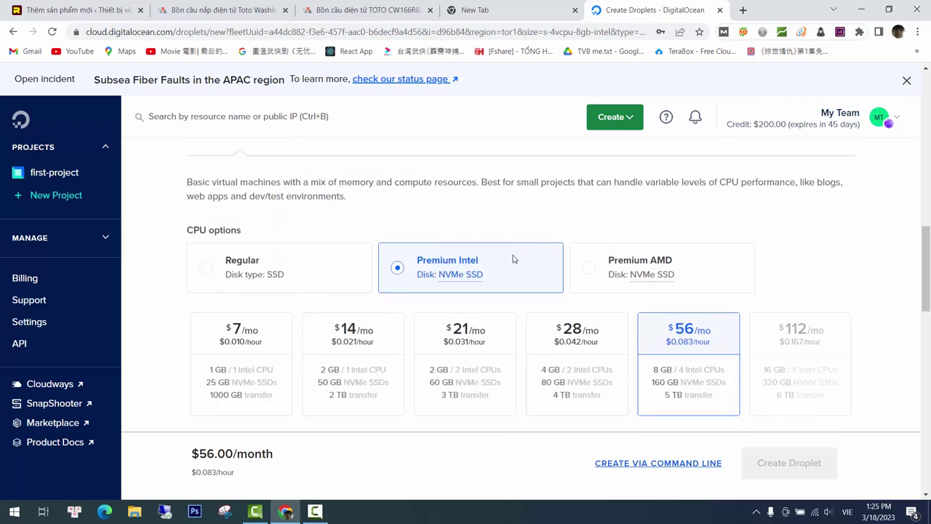
click(634, 275)
scroll(451, 237, up, 3)
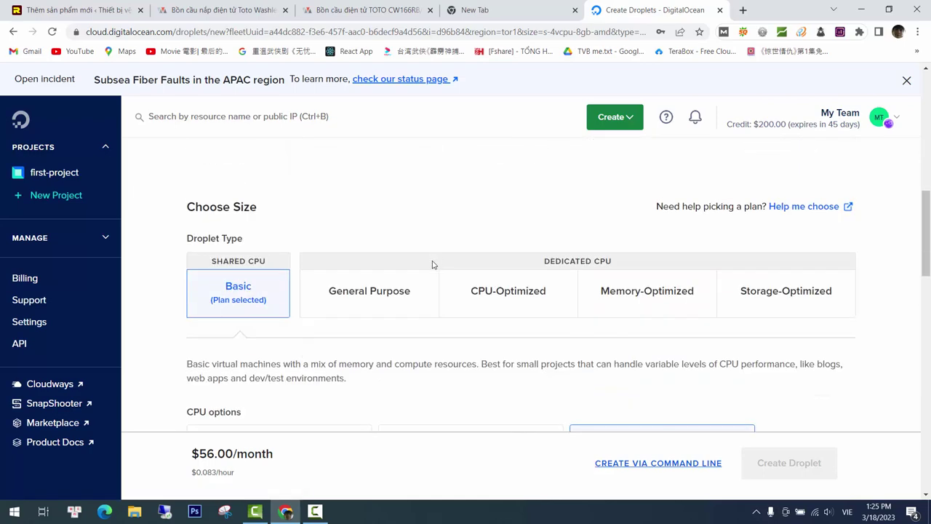
click(368, 310)
scroll(368, 312, down, 2)
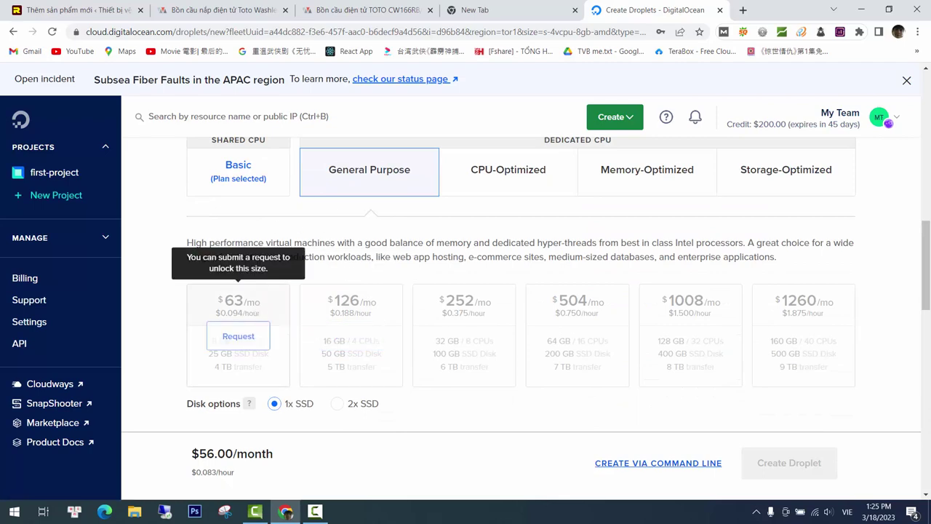
click(230, 186)
scroll(654, 342, down, 3)
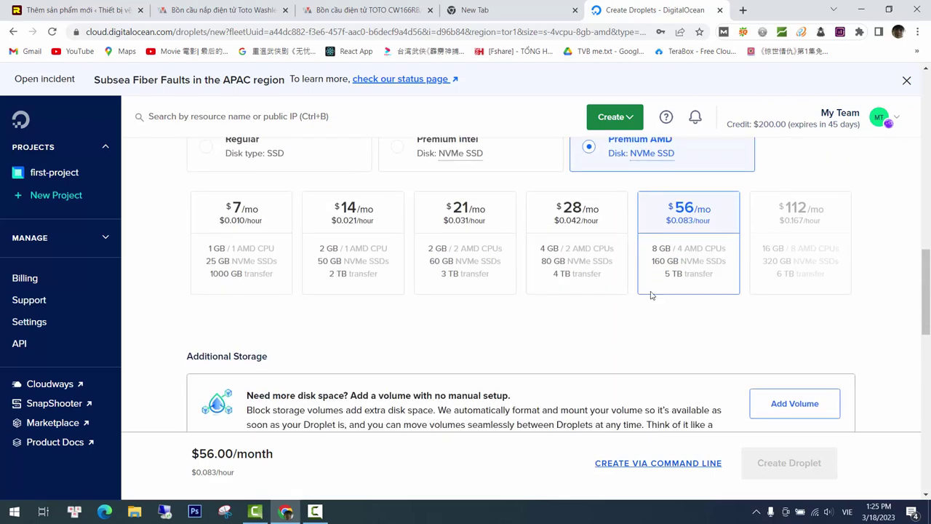
scroll(714, 246, down, 5)
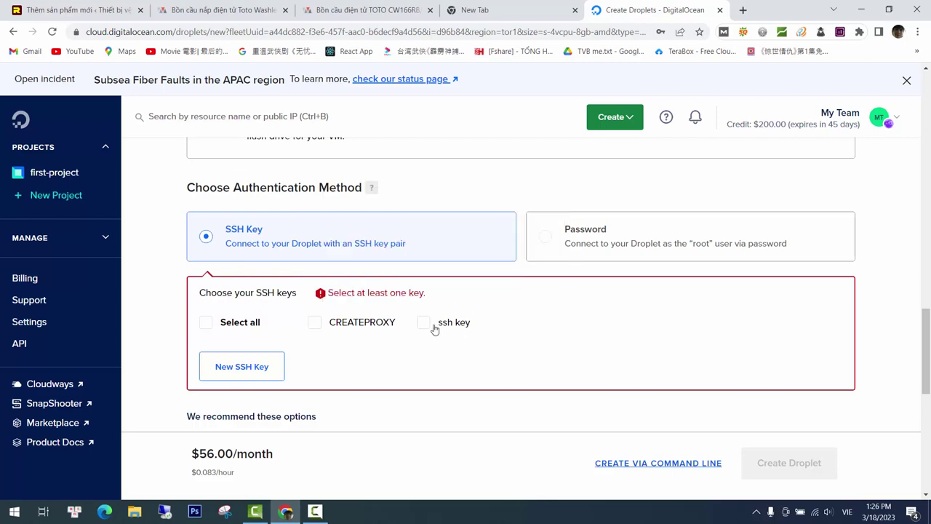
Tick the 'ssh key' checkbox and create the droplet
click(426, 325)
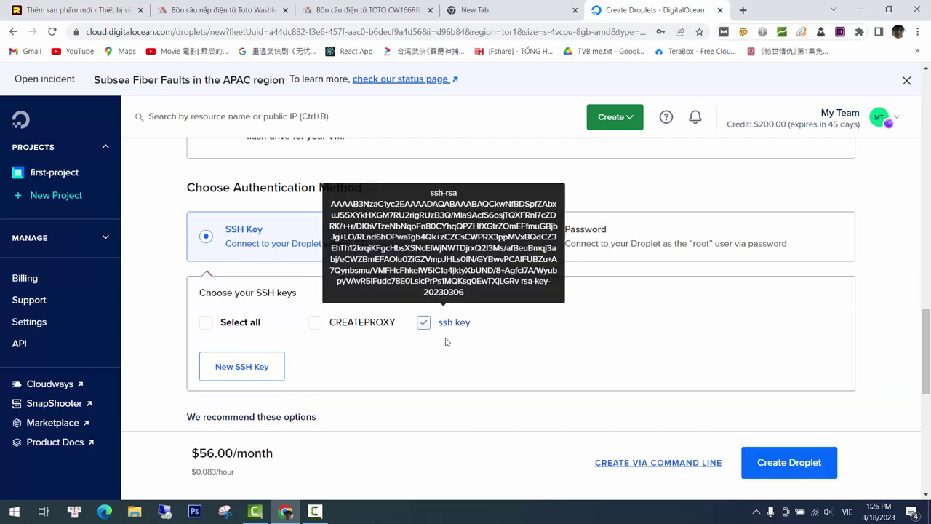
scroll(465, 335, down, 2)
scroll(473, 330, down, 5)
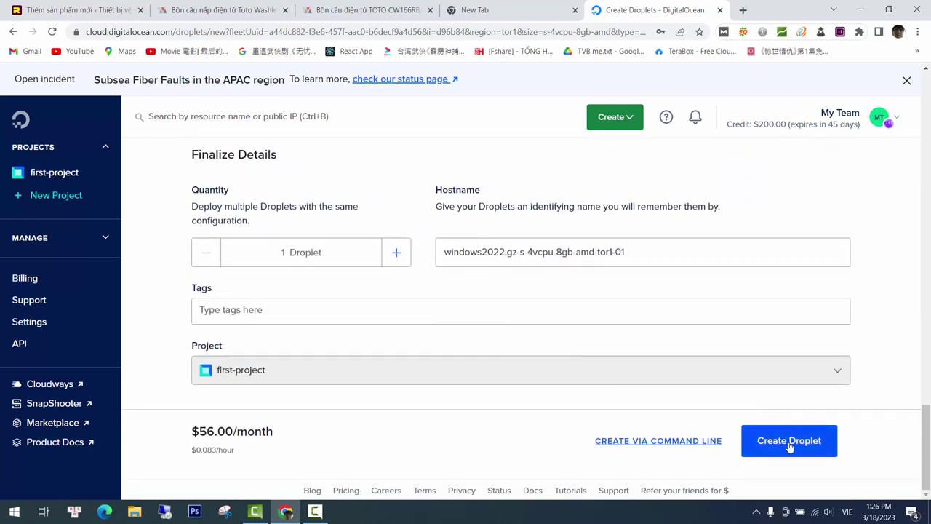
click(789, 441)
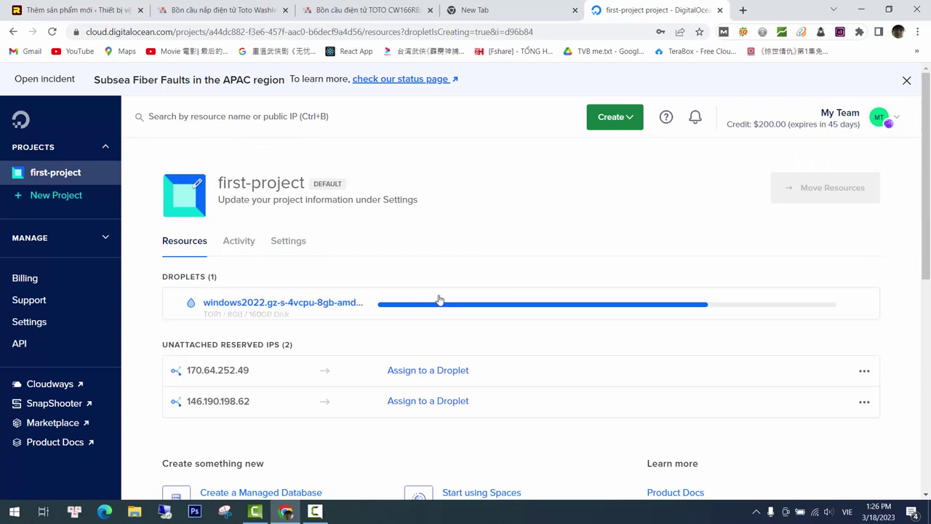
scroll(517, 256, down, 1)
scroll(518, 256, up, 1)
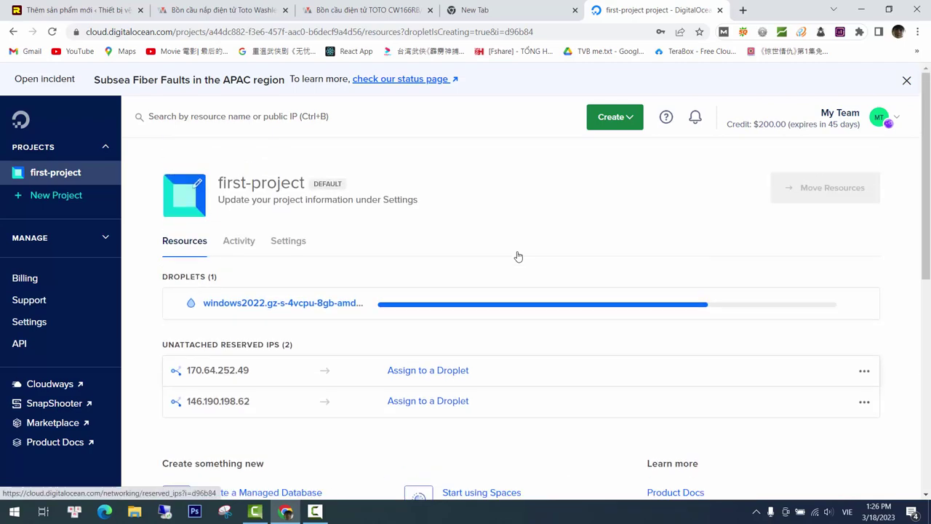
scroll(518, 254, down, 3)
scroll(520, 252, down, 3)
scroll(551, 210, up, 6)
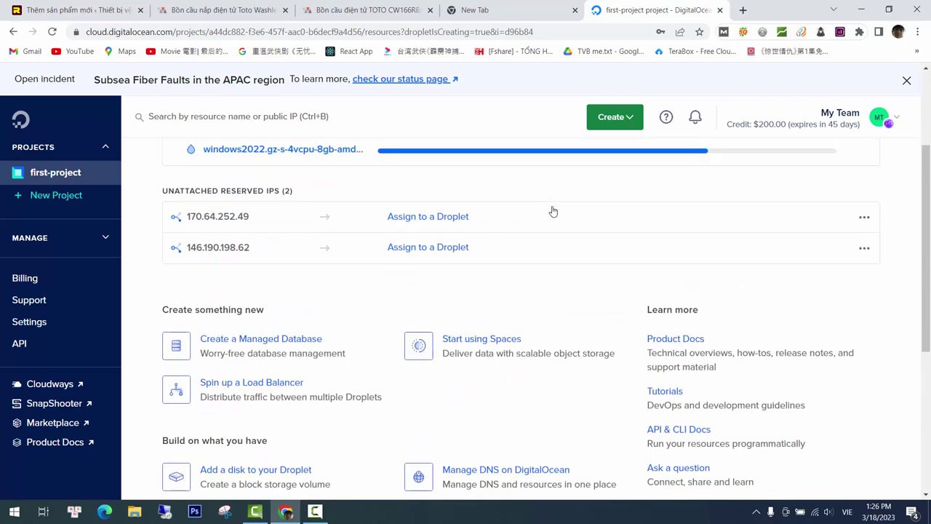
scroll(559, 225, down, 4)
scroll(566, 283, up, 4)
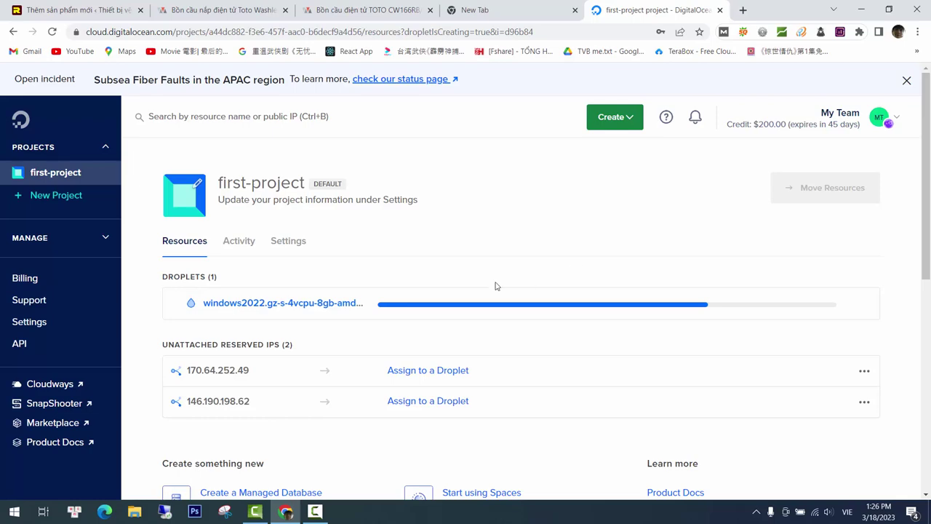
scroll(610, 233, down, 1)
scroll(610, 232, down, 4)
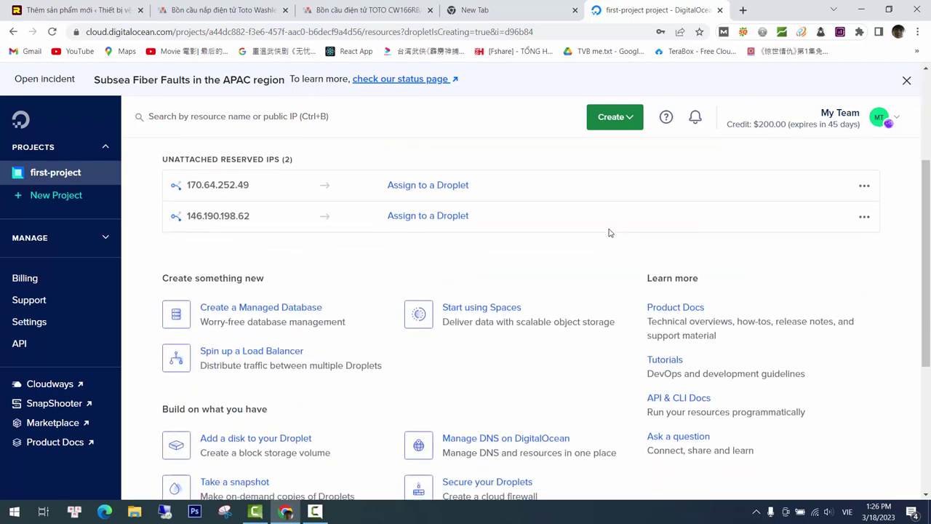
scroll(610, 233, up, 5)
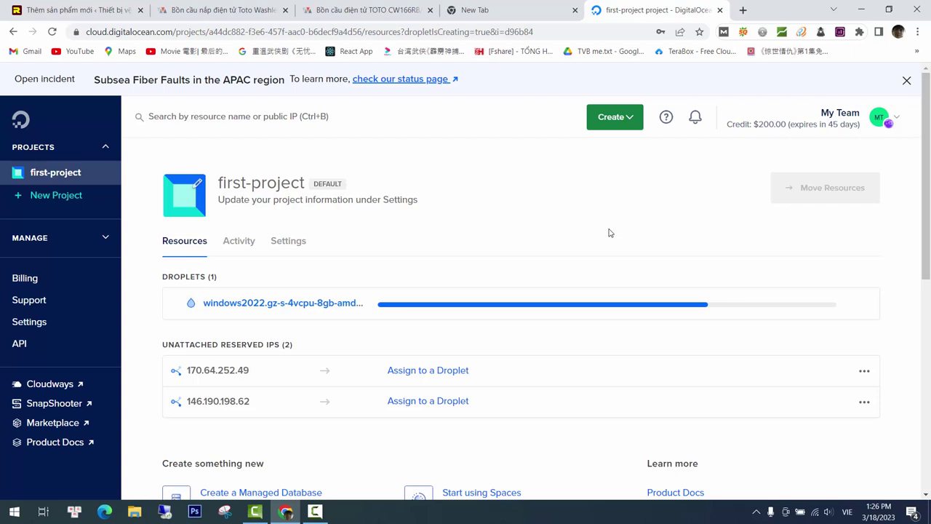
scroll(610, 233, down, 2)
scroll(610, 233, up, 2)
scroll(596, 262, down, 4)
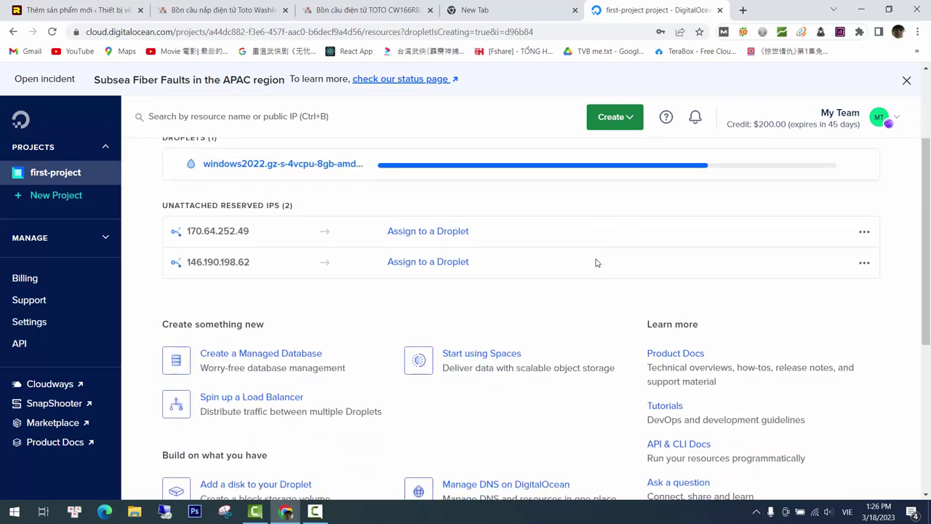
scroll(596, 262, up, 4)
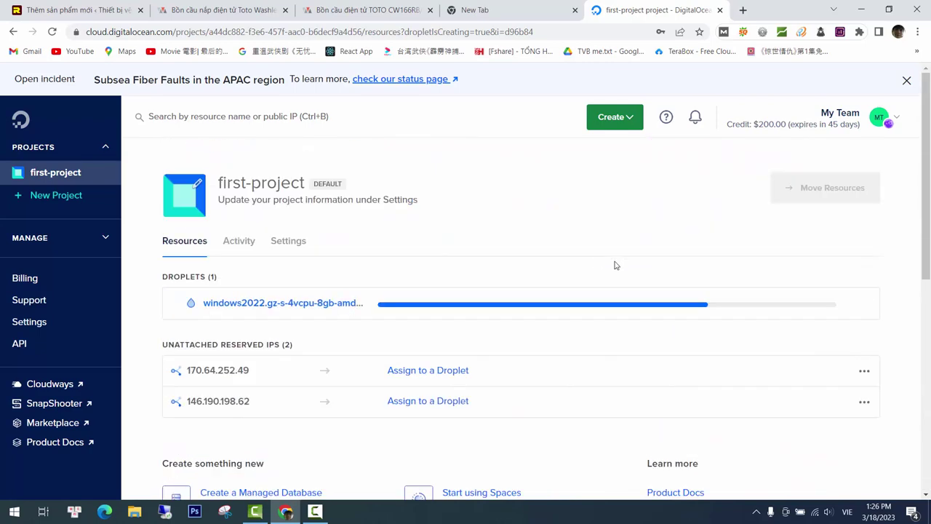
scroll(926, 193, down, 3)
scroll(926, 193, up, 3)
scroll(538, 281, down, 3)
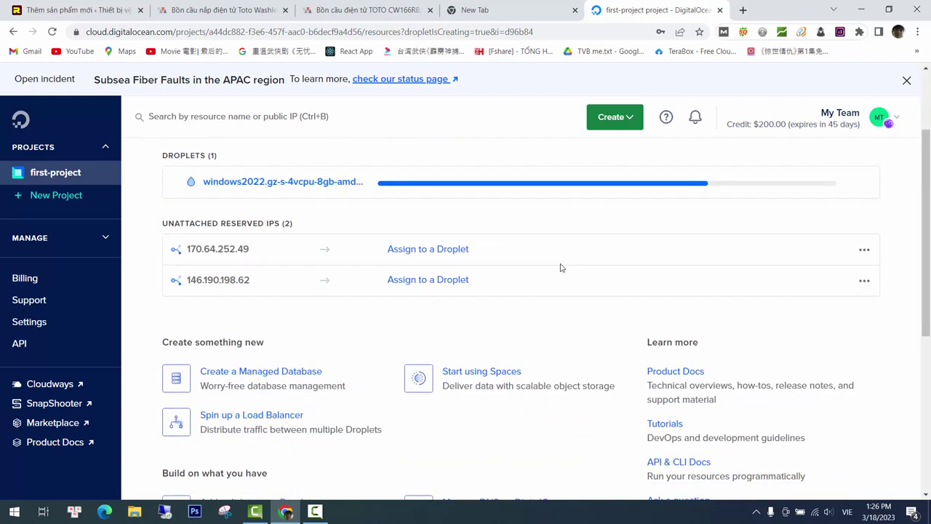
scroll(562, 287, up, 3)
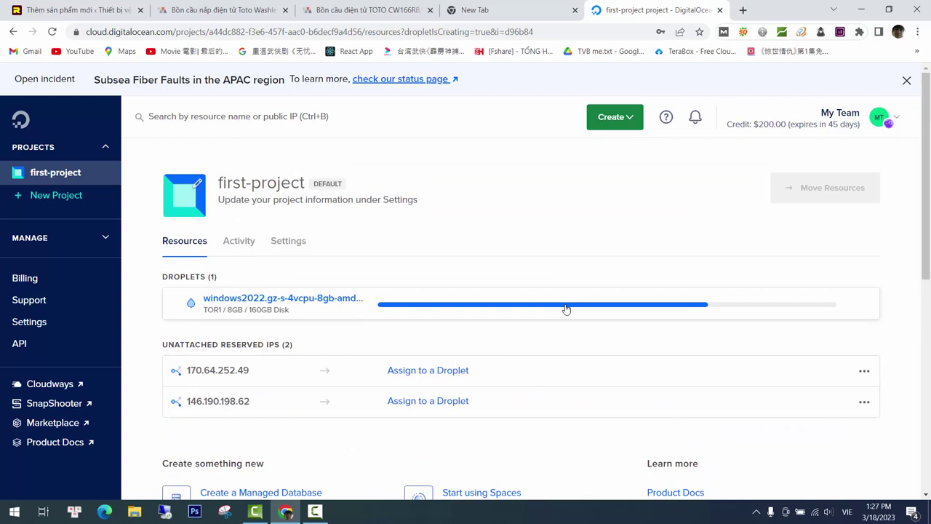
scroll(565, 308, down, 3)
Wait on Resources until the droplet is running at 159.203.32.27
scroll(561, 311, up, 3)
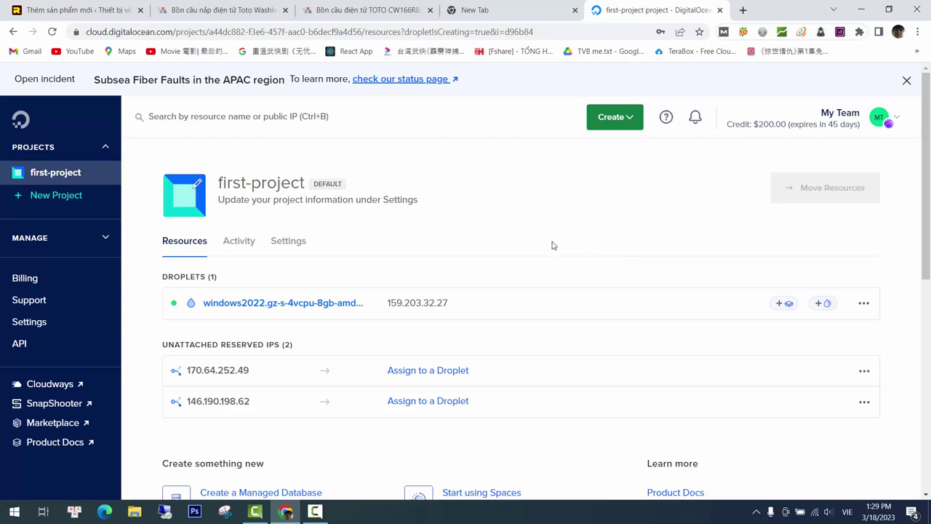
Open the droplet's page (8 GB memory, 160 GB disk) and copy its IPv4 address 159.203.32.27
click(261, 304)
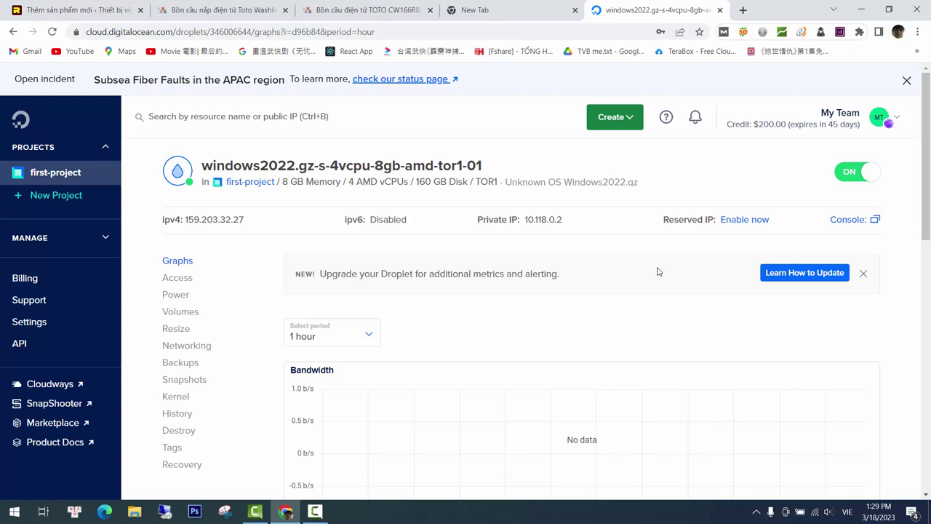
scroll(658, 271, down, 15)
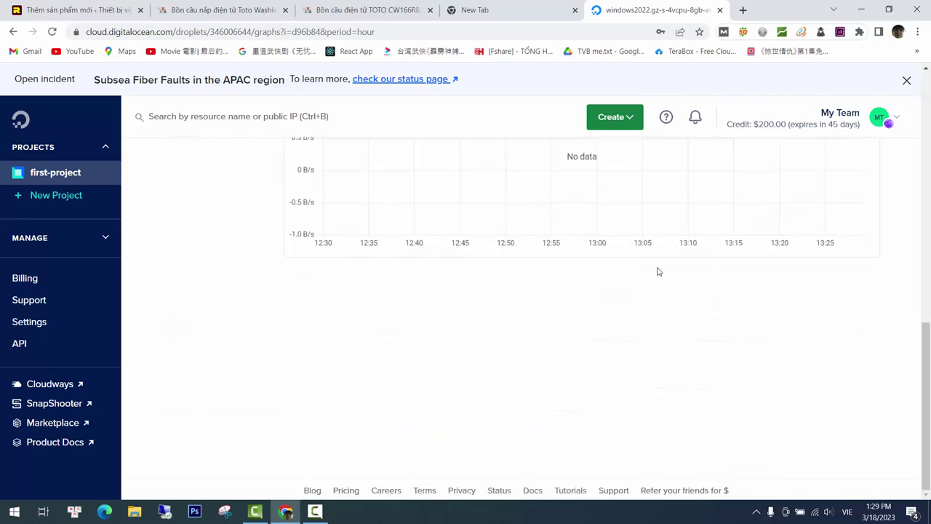
scroll(658, 271, up, 15)
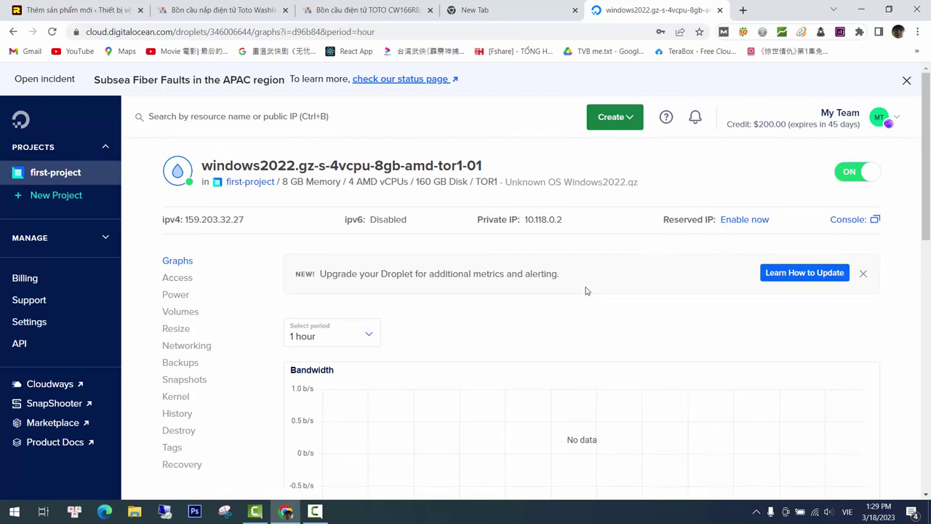
mouse_move(263, 226)
click(263, 226)
Start a Remote Desktop connection to the pasted IP 159.203.32.27
click(164, 511)
text(159.203.32.27)
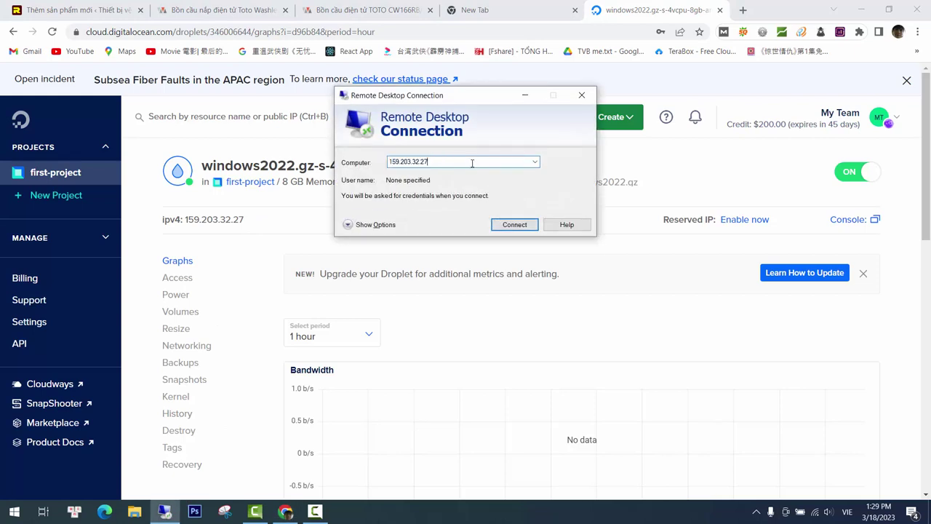
click(514, 225)
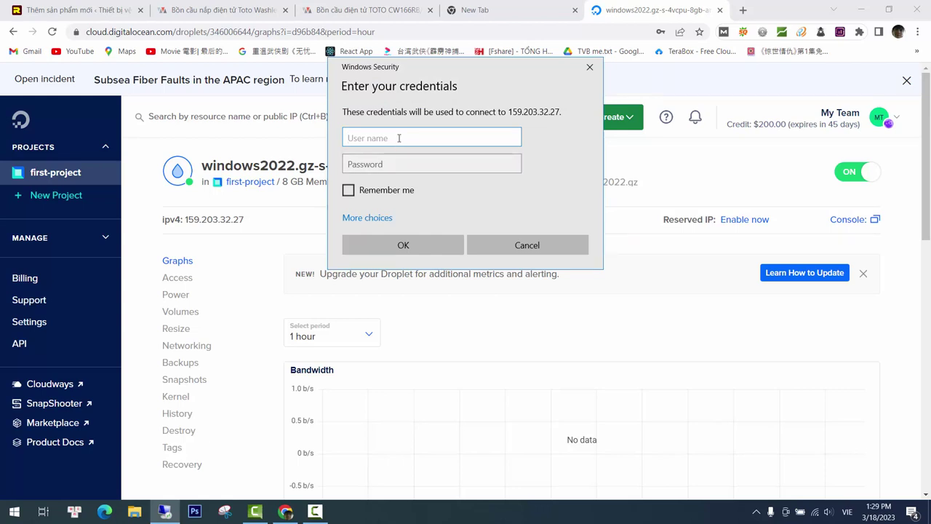
Log in as administrator and permanently accept the server's certificate
text(administrator)
click(386, 158)
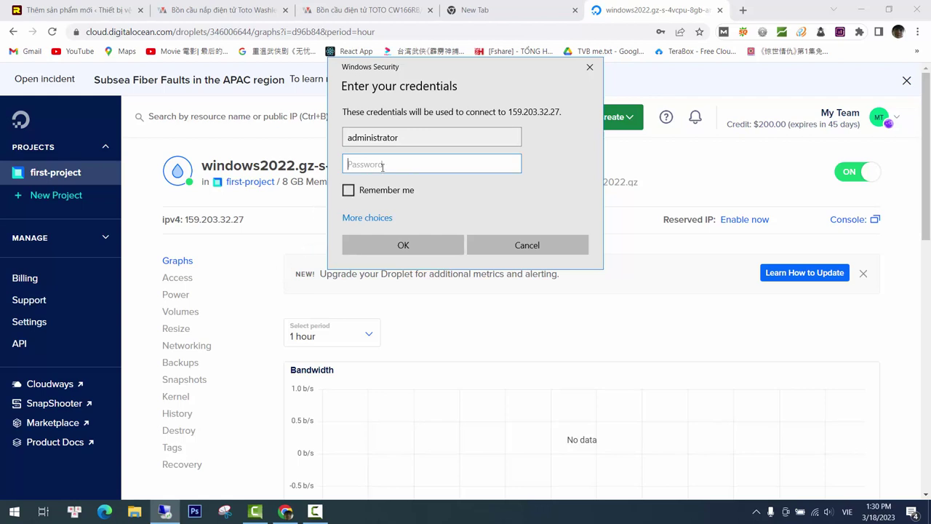
text(*************)
click(411, 245)
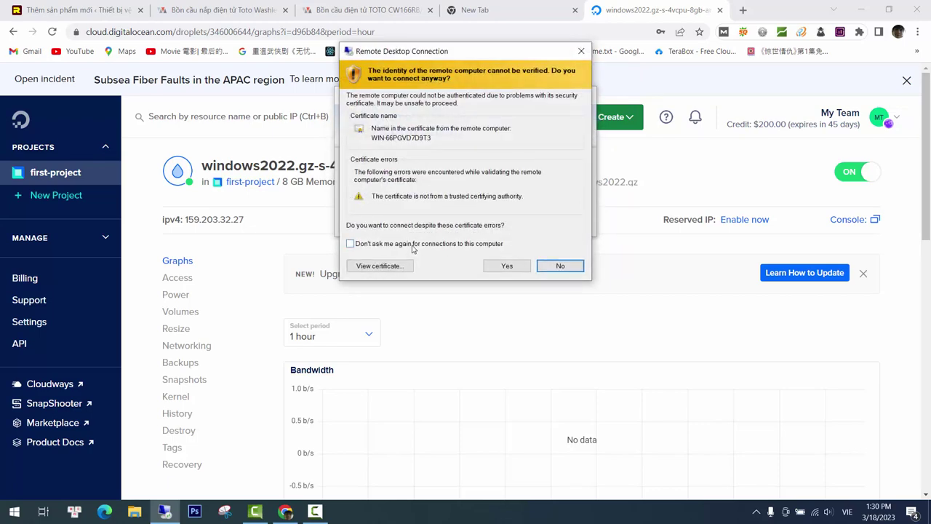
click(364, 247)
click(507, 266)
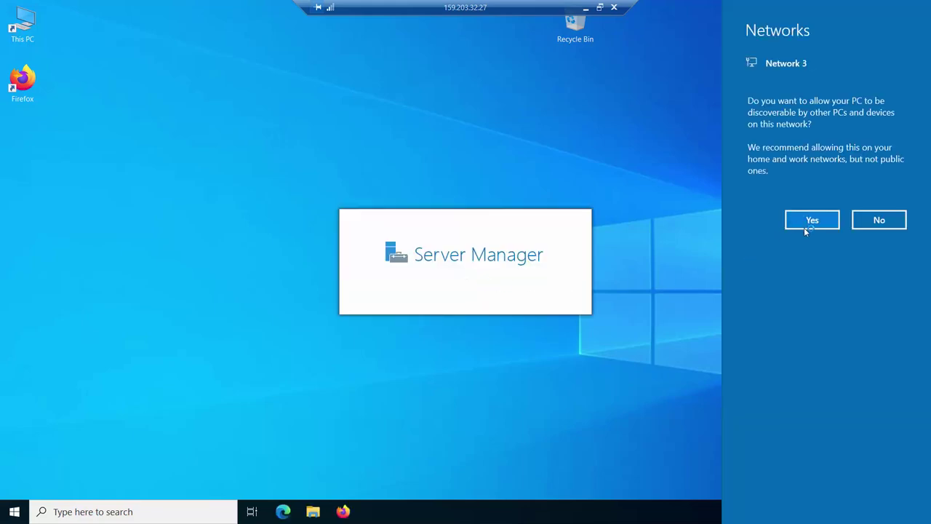
Allow the server to be discoverable on the network
click(811, 221)
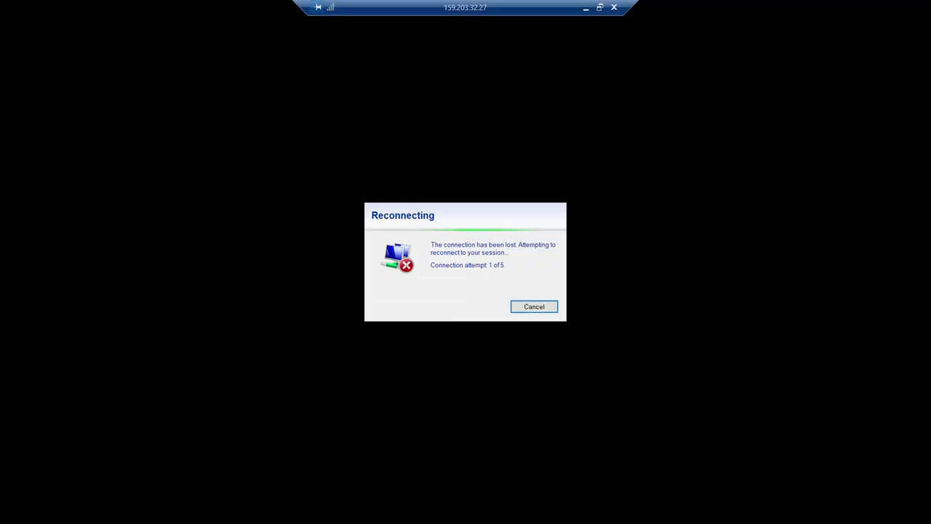
Cancel the reconnection attempts and reconnect to 159.203.32.27 from Remote Desktop Connection
click(535, 313)
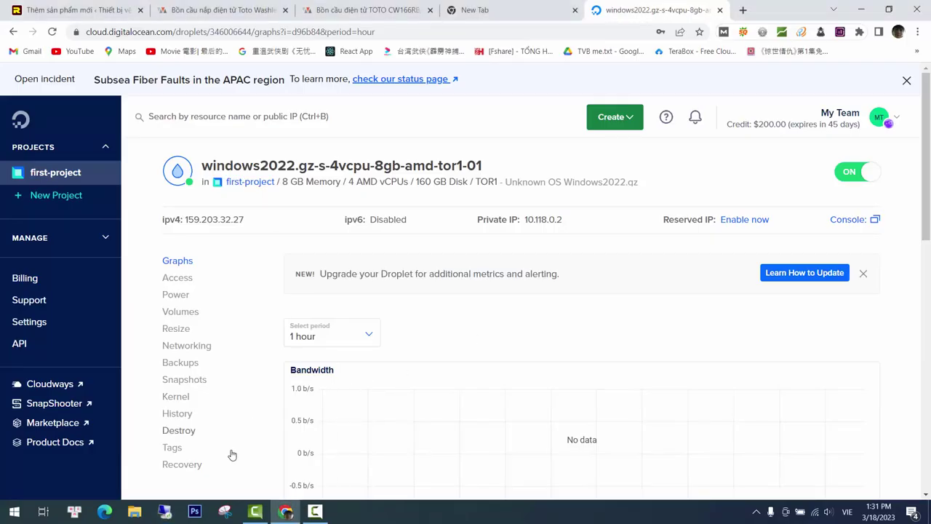
click(164, 511)
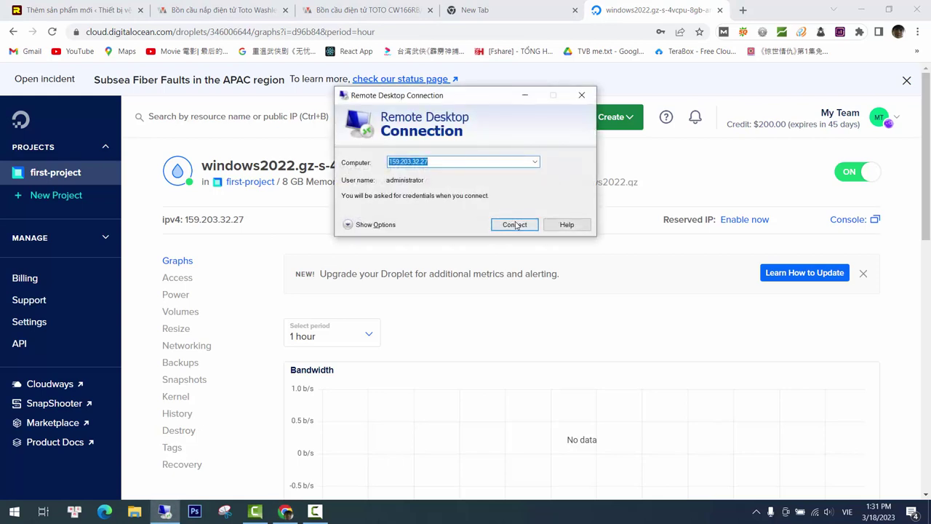
click(511, 224)
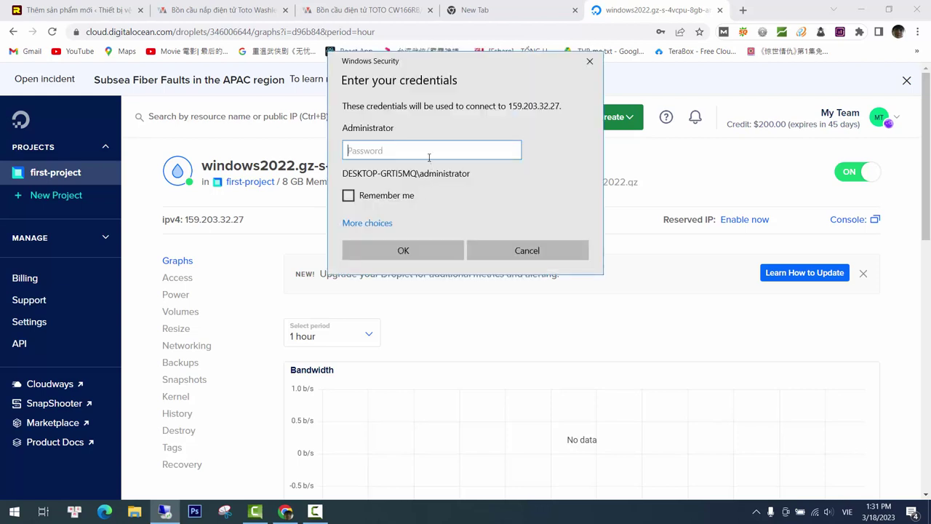
Log back in with the administrator password and dismiss the slmgr rearm success message
text(•••••••••••••••)
click(401, 247)
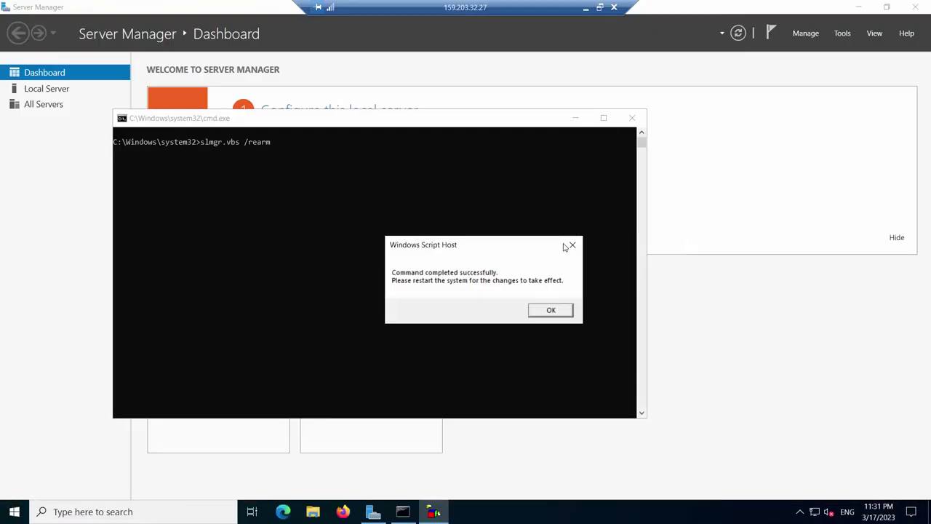
click(551, 312)
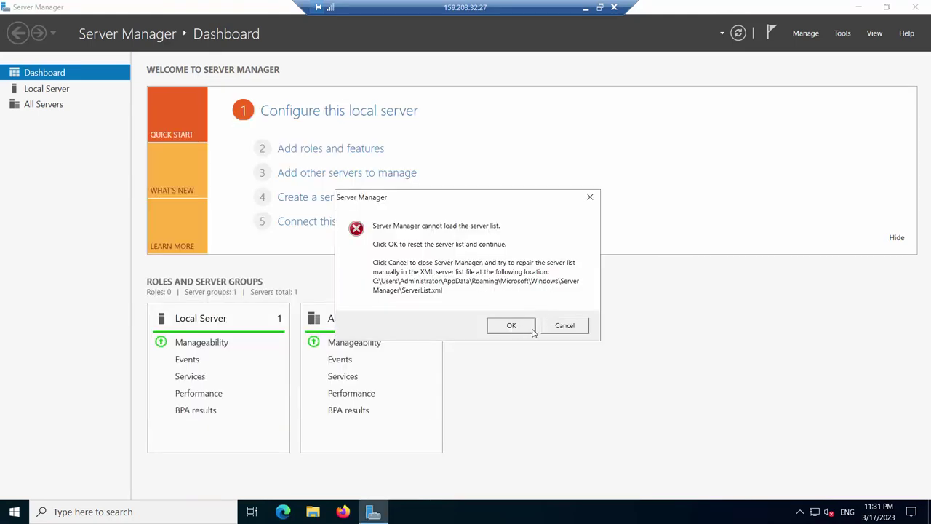
Acknowledge the server list error to reset it and close Server Manager
click(512, 326)
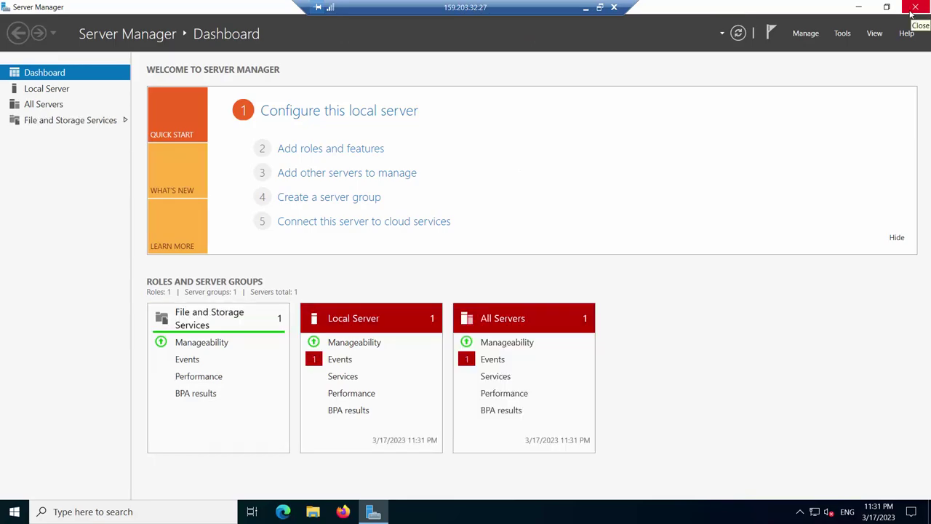
click(914, 9)
right_click(254, 188)
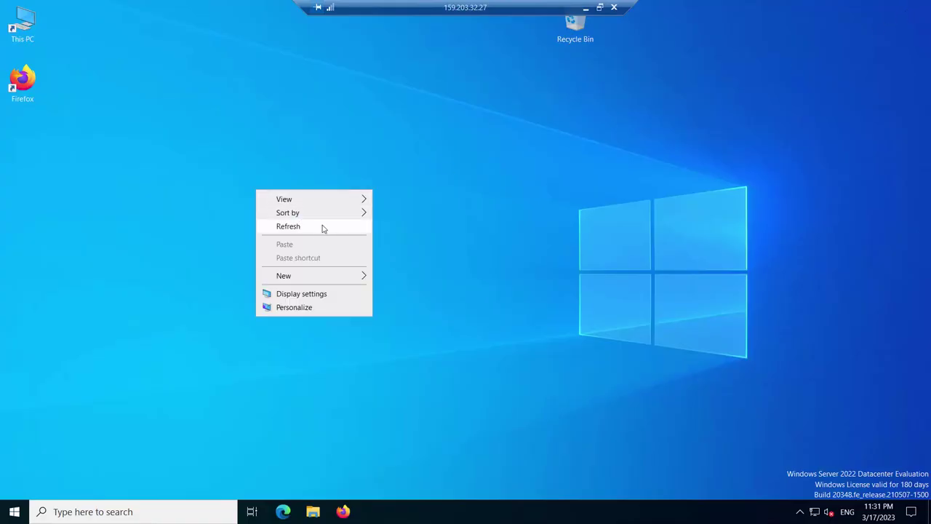
Refresh the desktop and check in This PC that Local Disk (C:) is 14.8 GB with 2.65 GB free
click(315, 226)
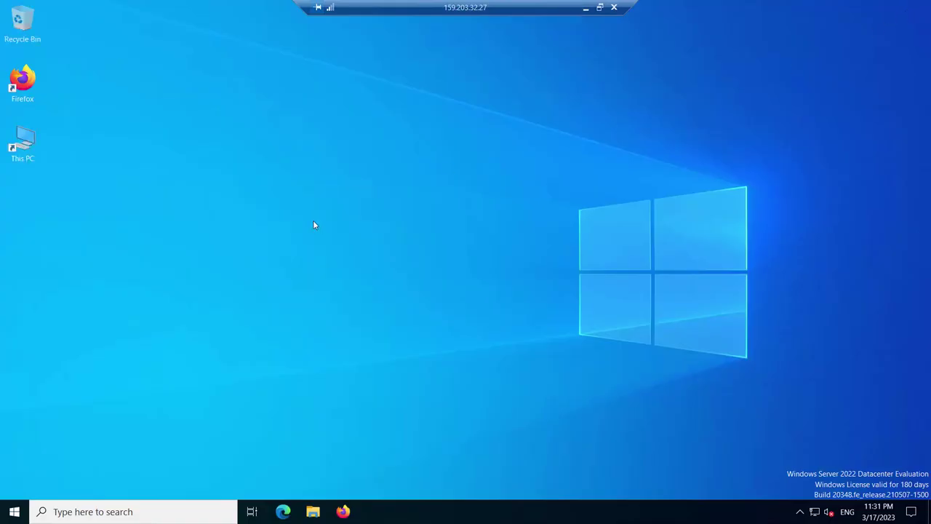
double_click(29, 151)
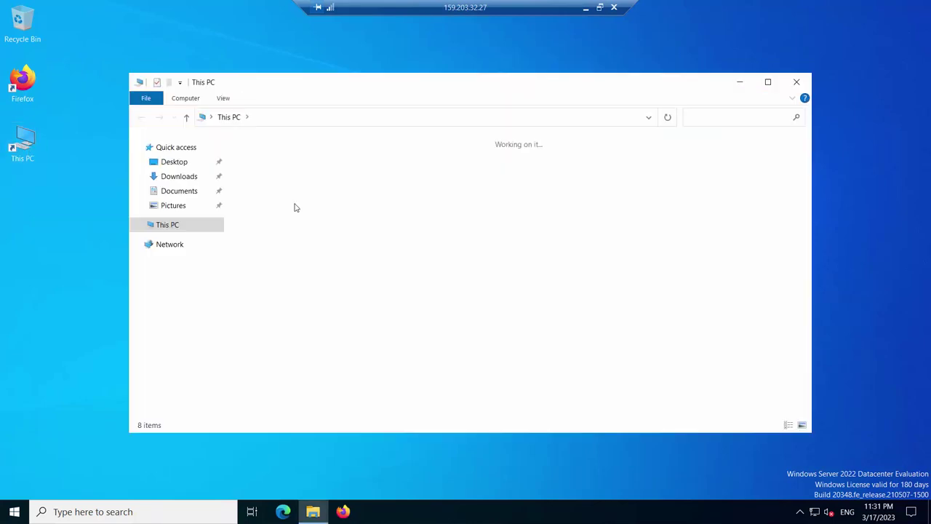
drag(407, 347, 251, 280)
click(356, 316)
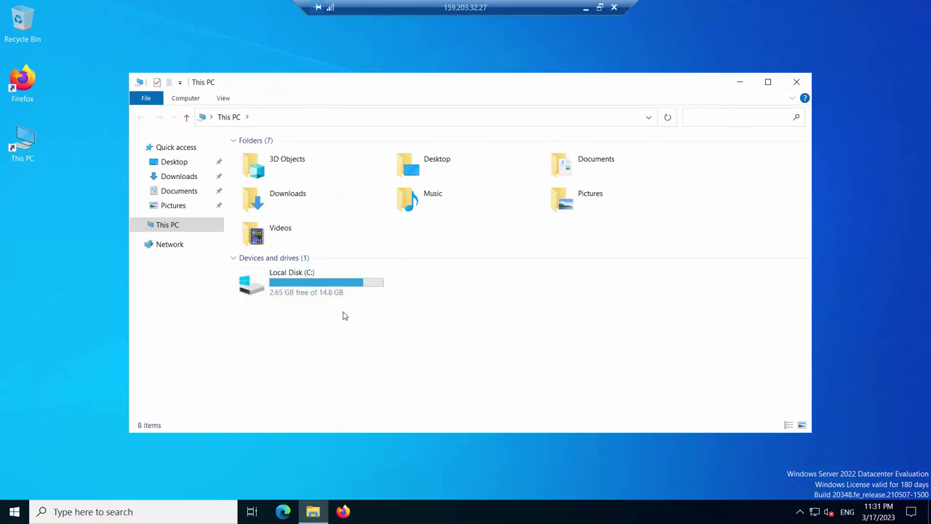
drag(395, 310, 240, 271)
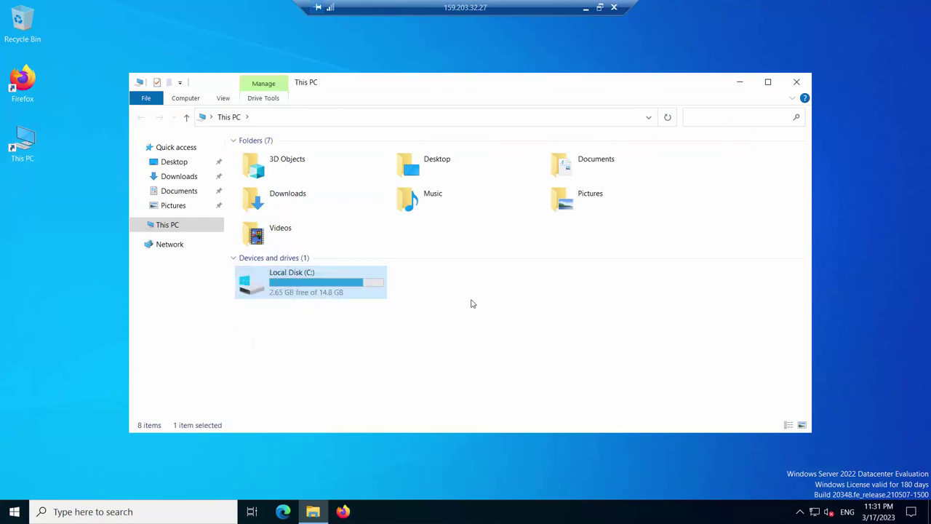
click(554, 278)
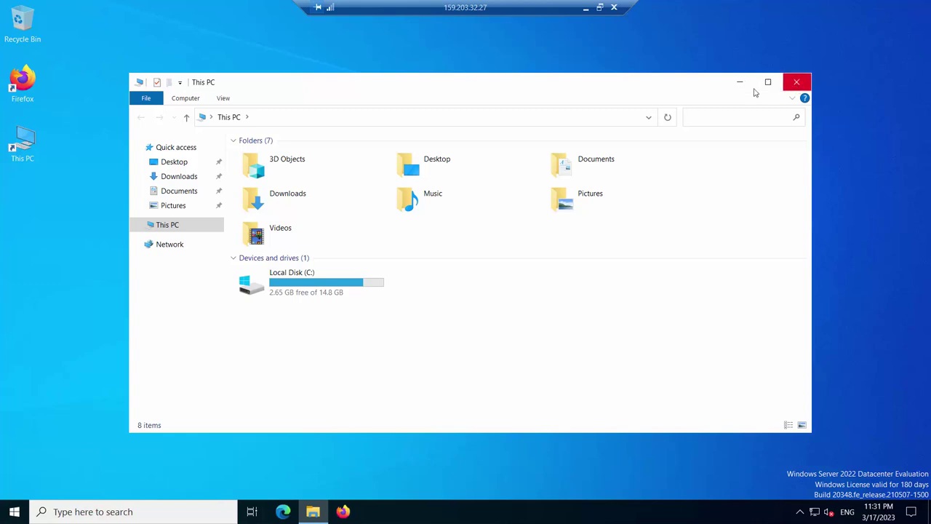
click(797, 81)
right_click(27, 140)
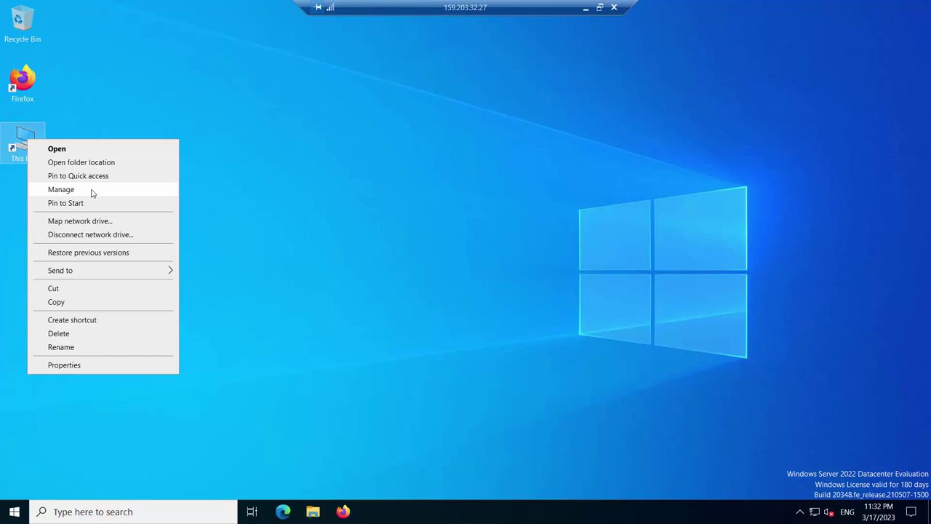
Open Computer Management via This PC's Manage and Server Manager's Tools menu
click(91, 190)
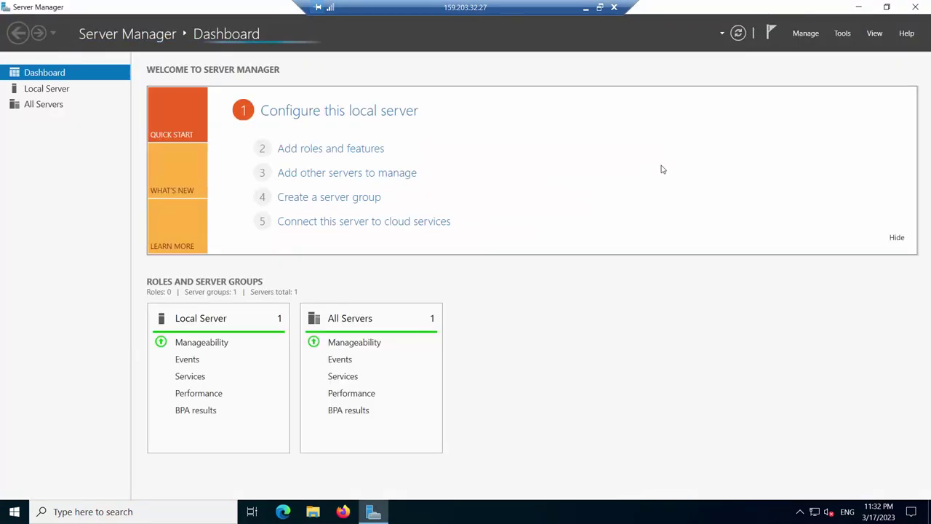
click(844, 34)
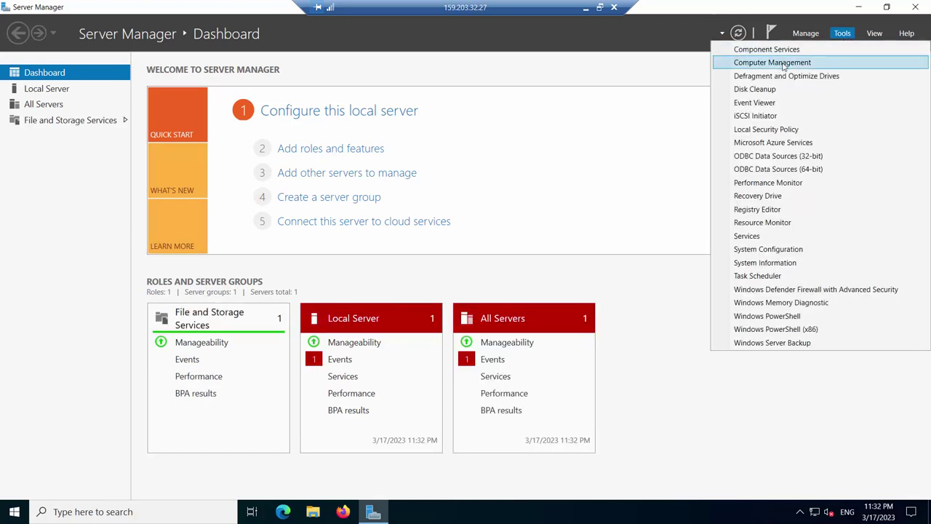
click(805, 65)
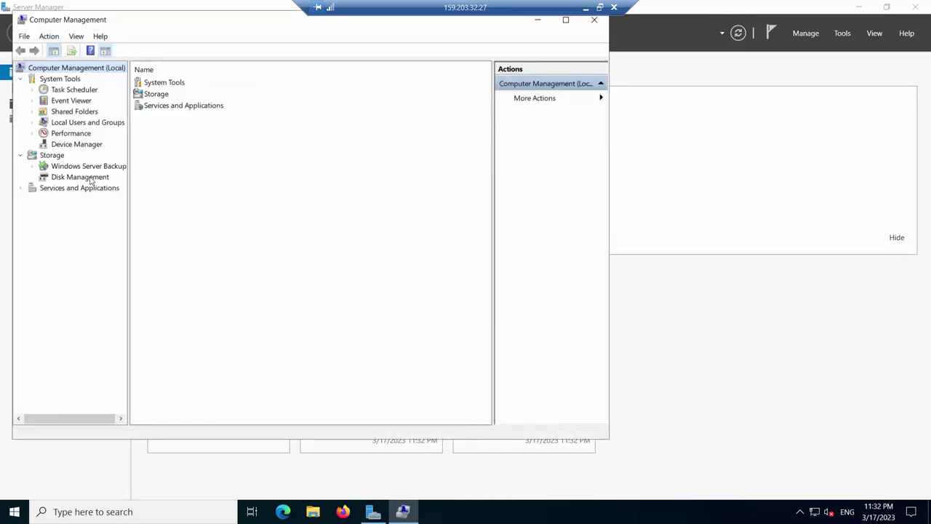
Show Disk Management and select Disk 0's 145 GB unallocated space
click(89, 180)
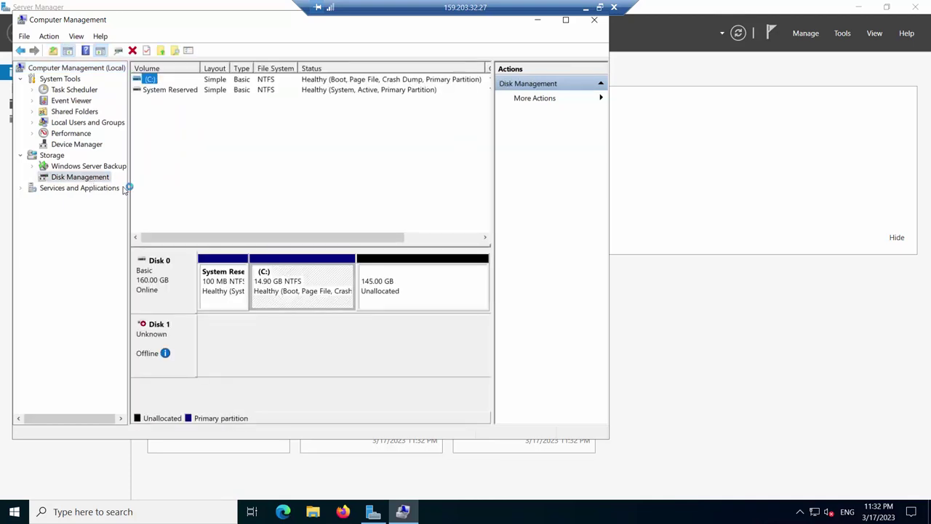
click(409, 288)
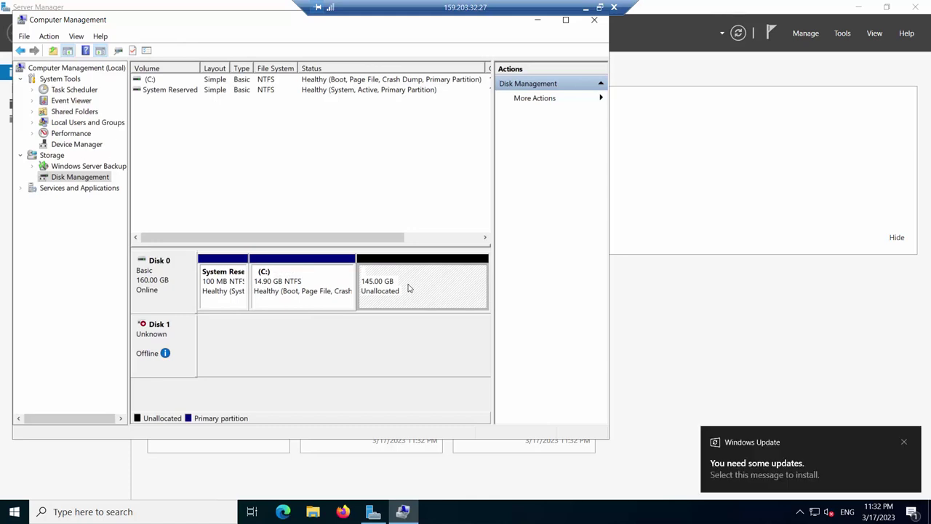
right_click(409, 288)
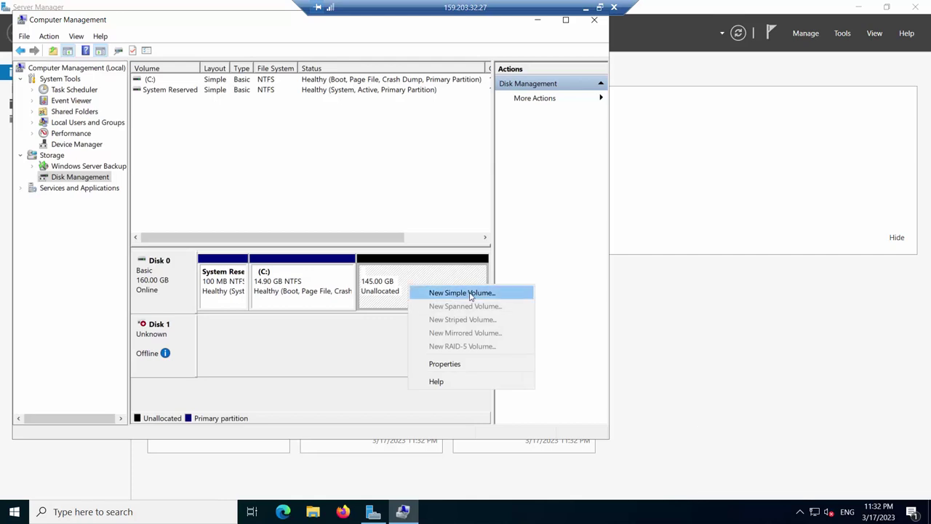
Create a full-size 148480 MB NTFS simple volume D: labelled 'DATA D', then show the desktop
click(470, 294)
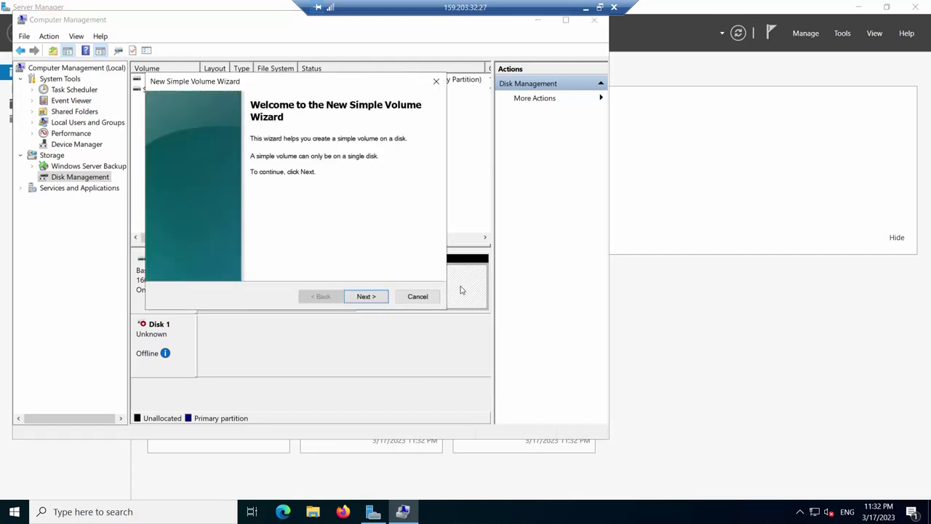
click(366, 296)
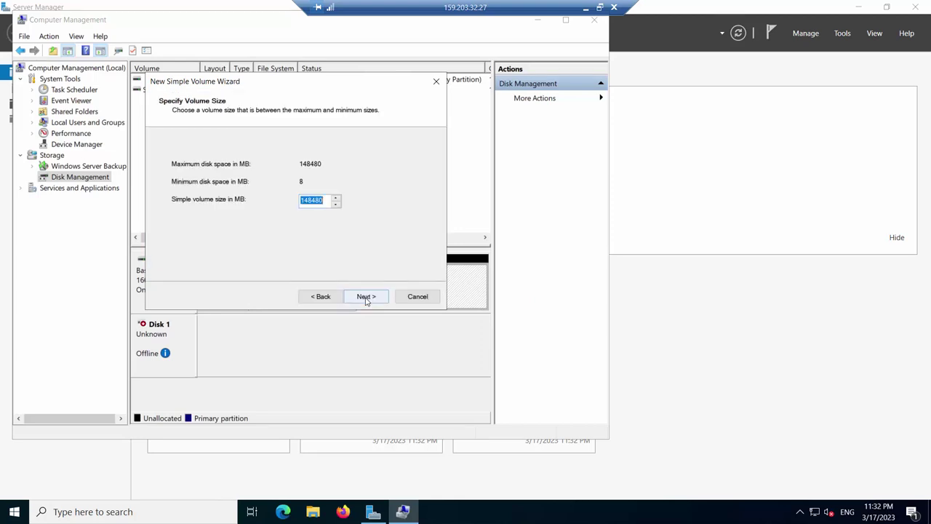
click(366, 298)
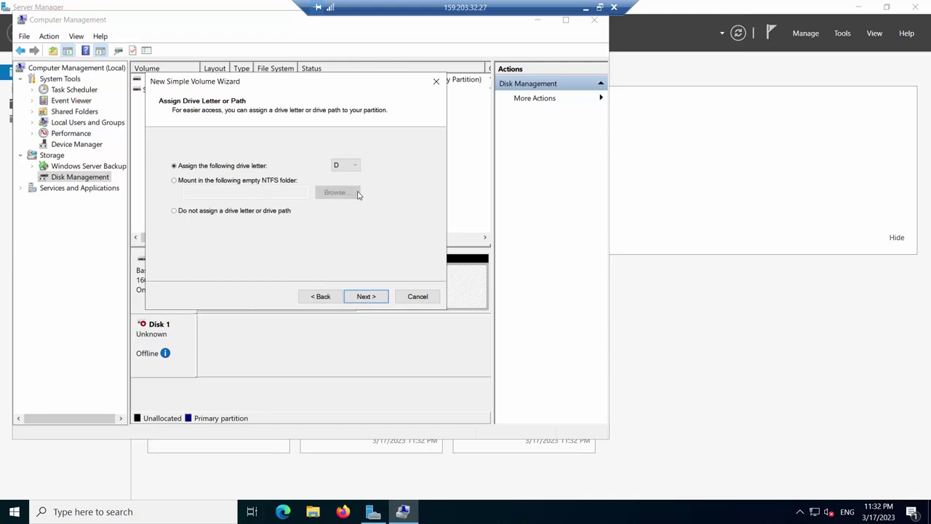
click(367, 297)
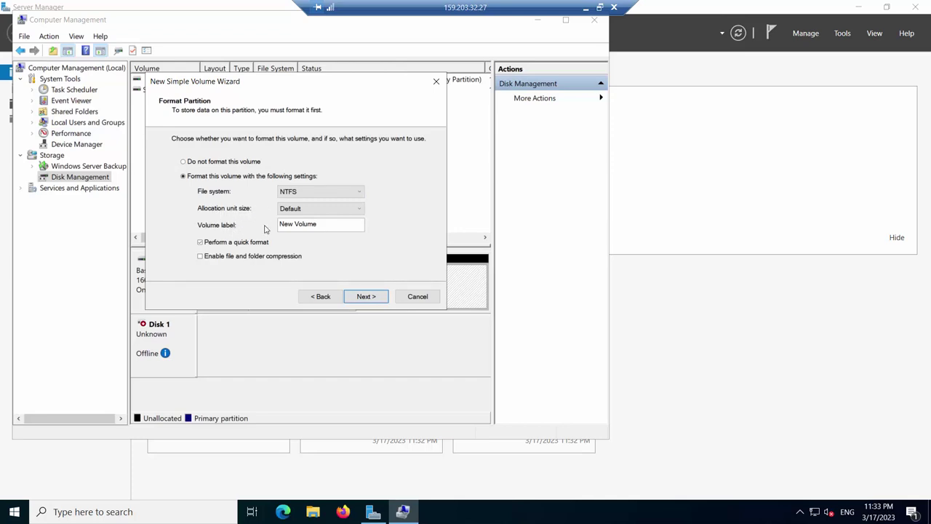
drag(327, 225, 278, 224)
text(DATA D)
click(366, 296)
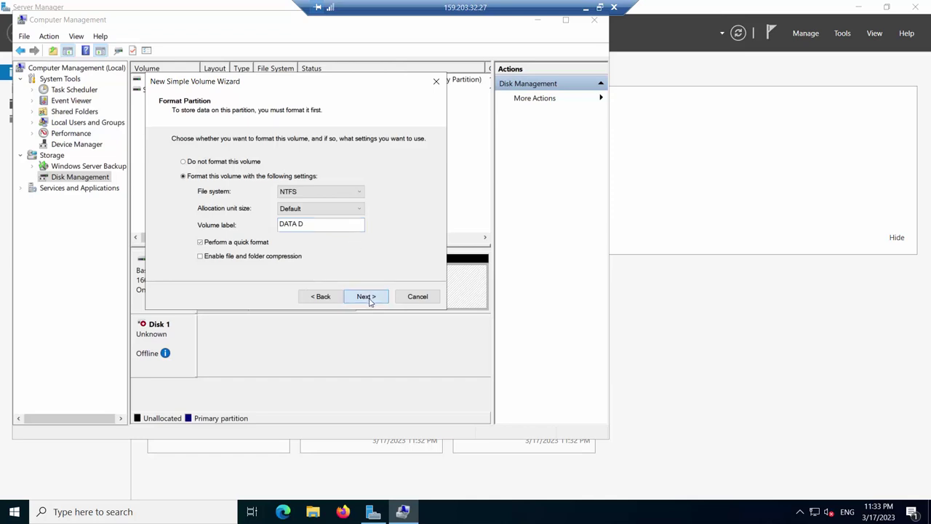
click(366, 297)
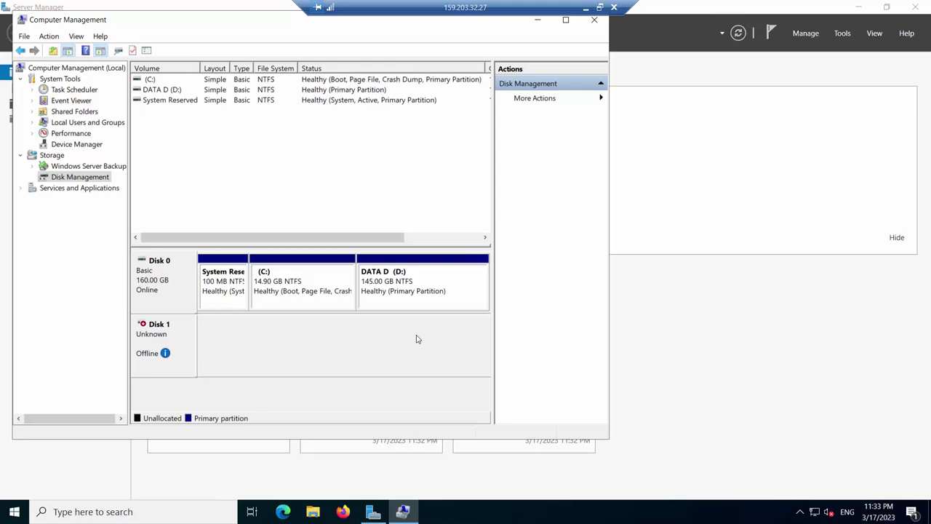
click(929, 512)
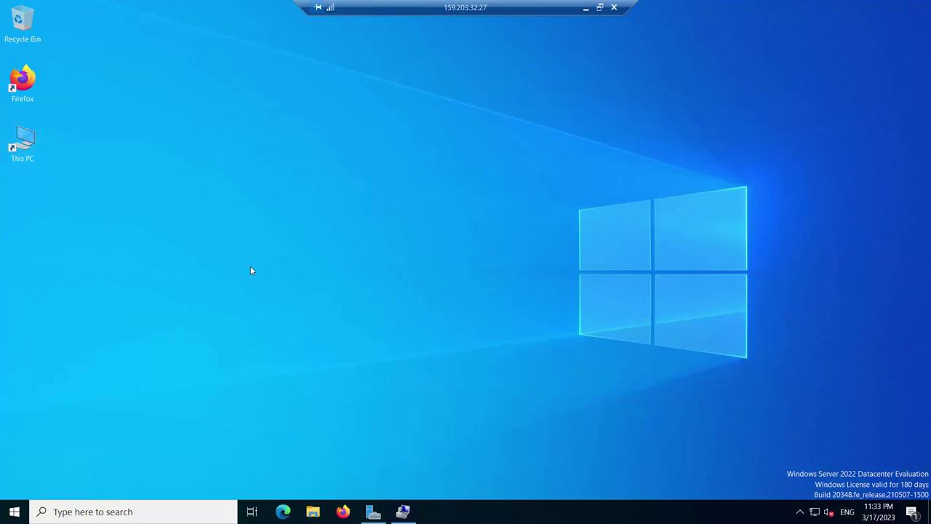
key(super+e)
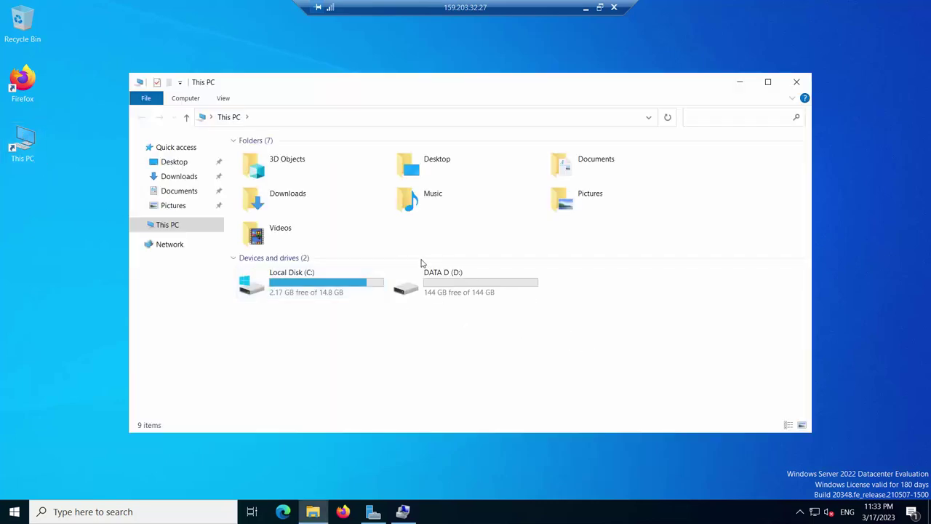
drag(588, 346, 283, 273)
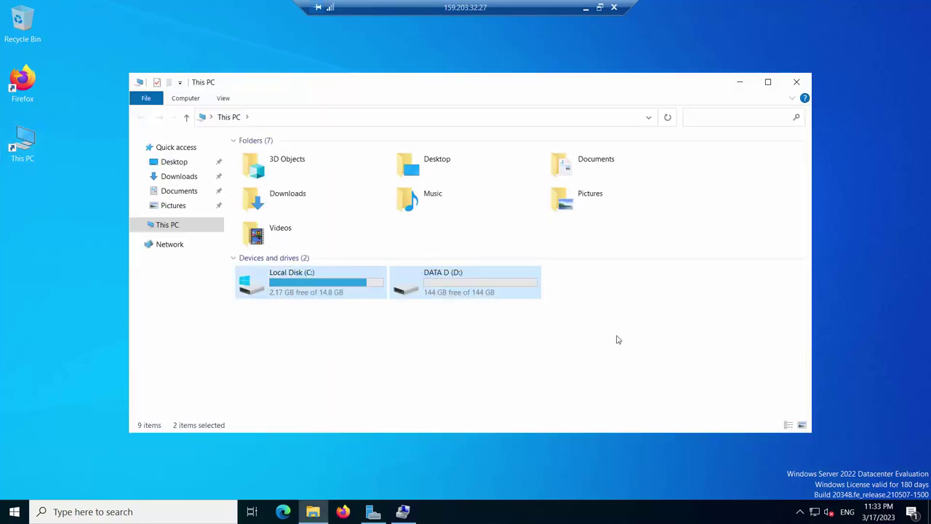
drag(582, 347, 269, 268)
click(554, 373)
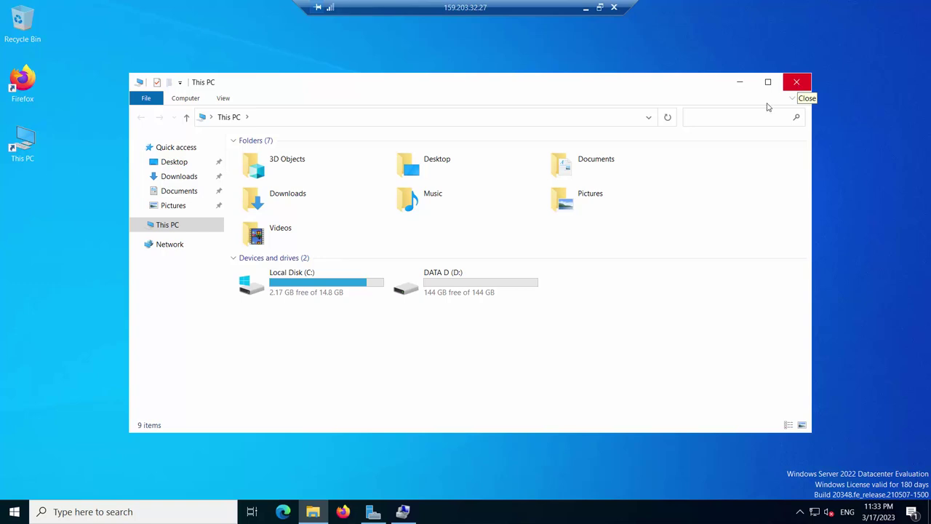
click(798, 84)
Delete the DATA D (D:) volume, leaving 145.00 GB unallocated beside the 14.90 GB C: partition
click(405, 513)
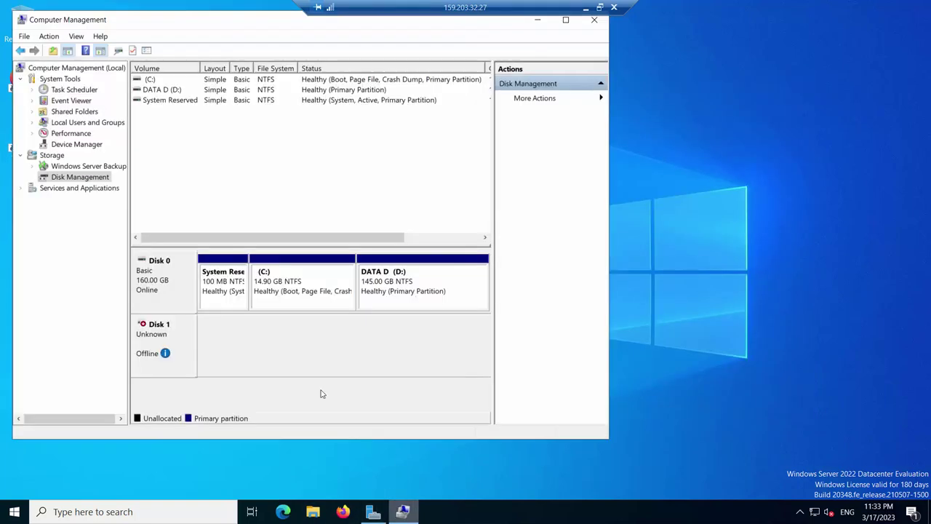
right_click(409, 286)
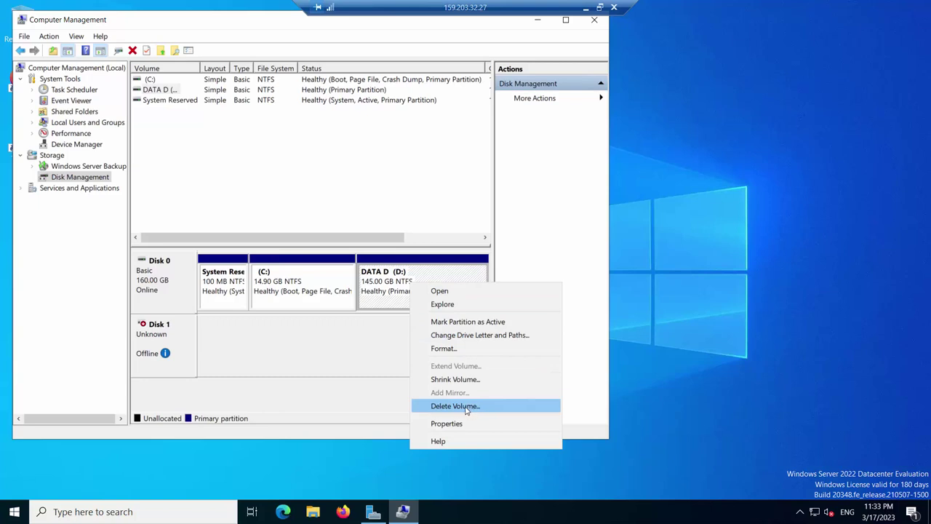
click(466, 408)
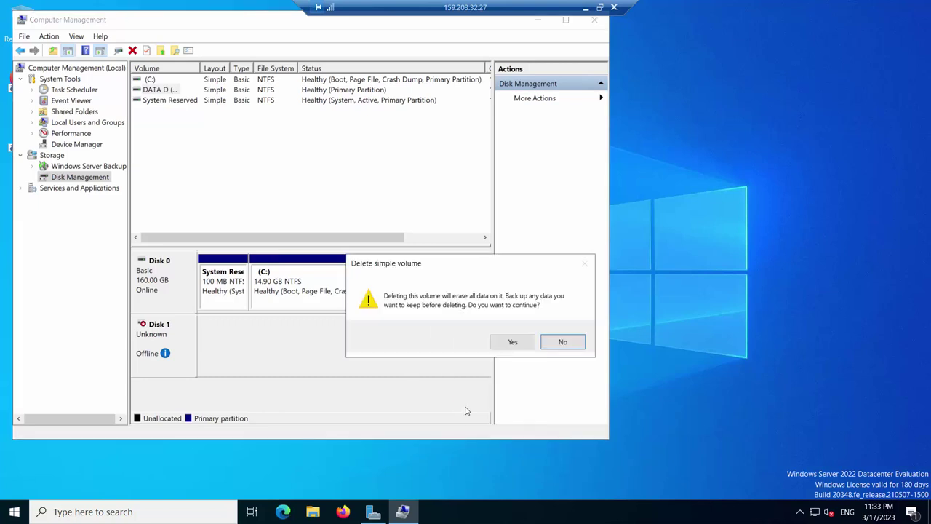
click(515, 342)
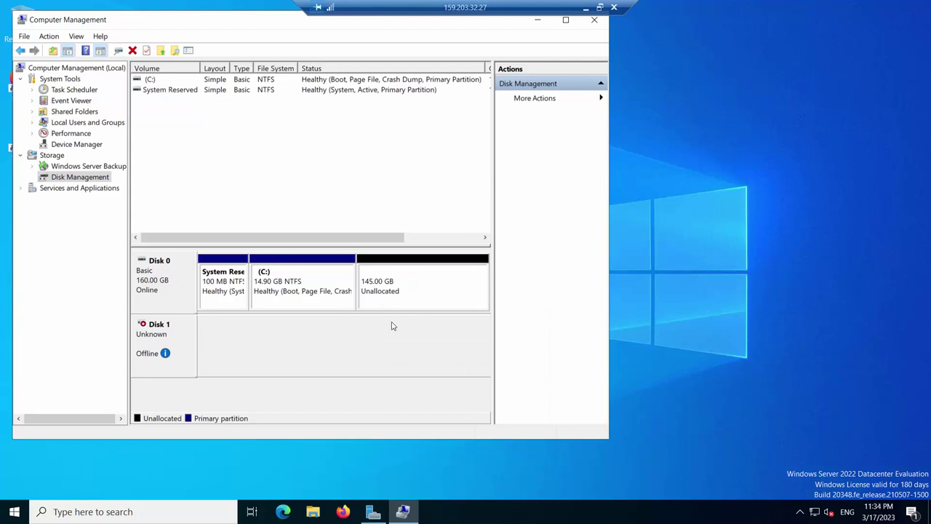
click(315, 283)
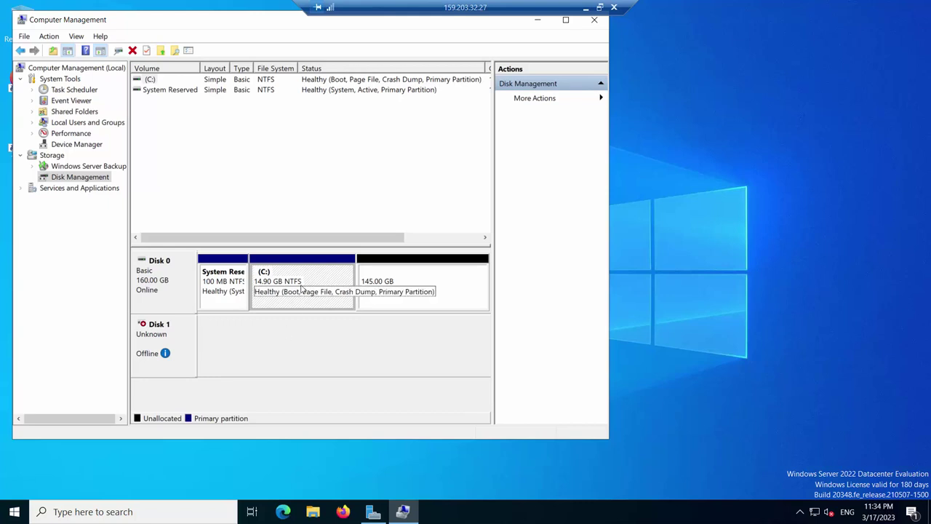
Extend C: with all 148480 MB of free space, enlarging it to 159.90 GB
right_click(301, 288)
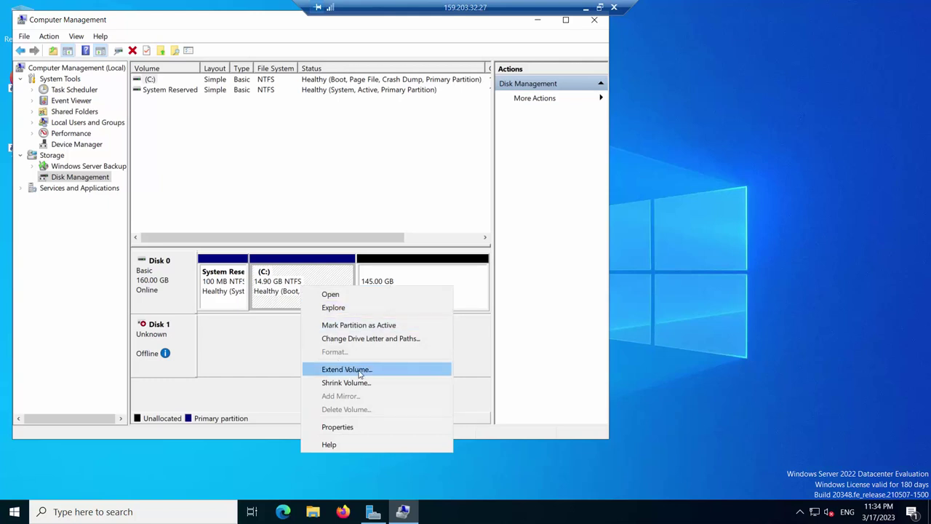
click(371, 369)
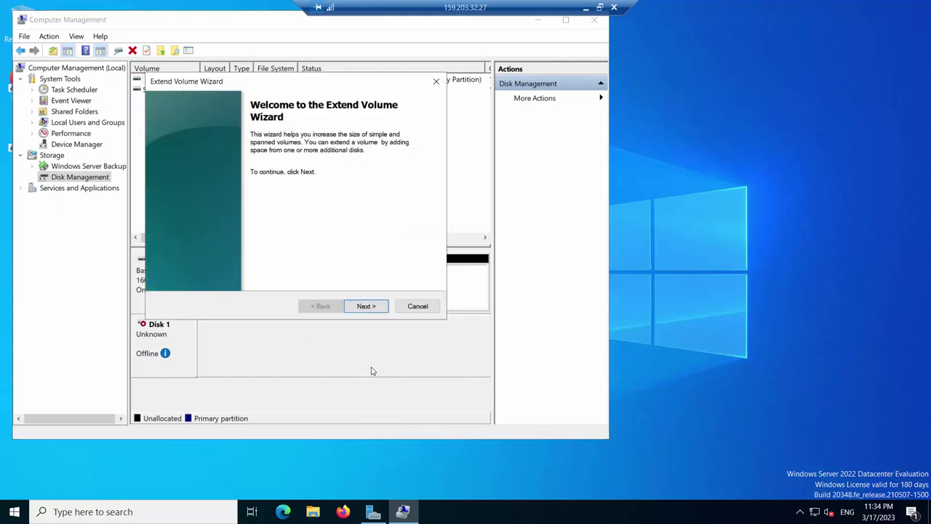
click(368, 308)
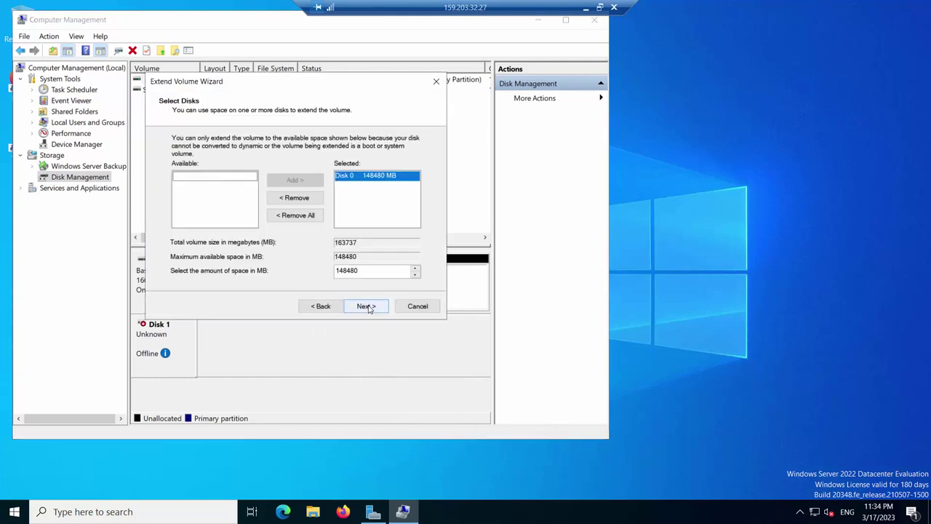
click(368, 308)
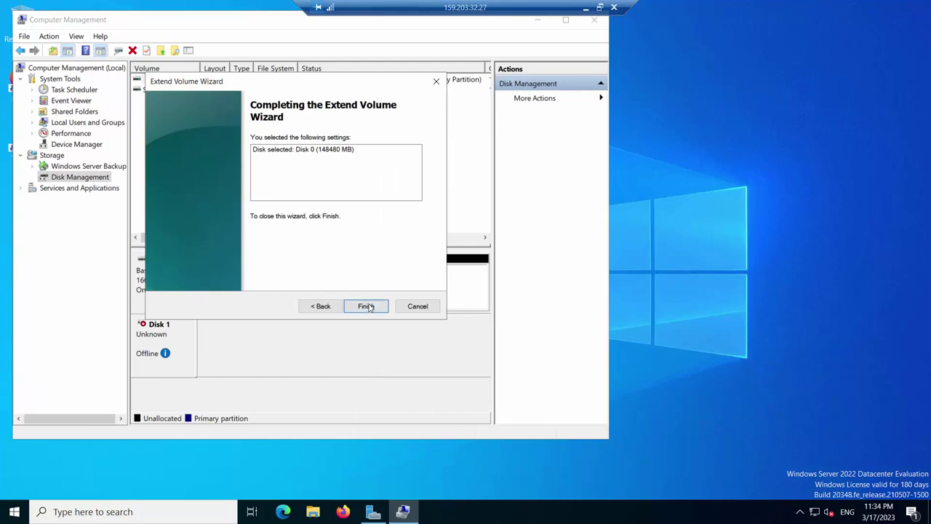
click(366, 306)
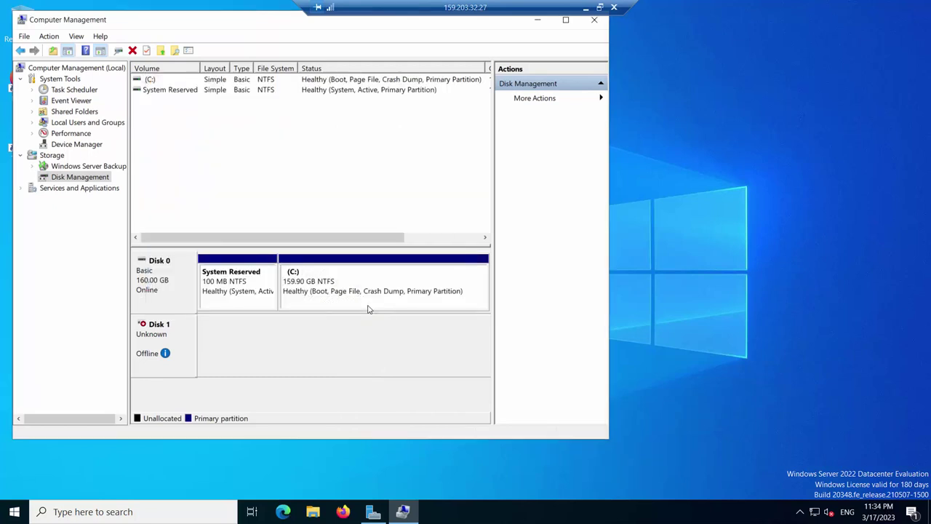
click(296, 286)
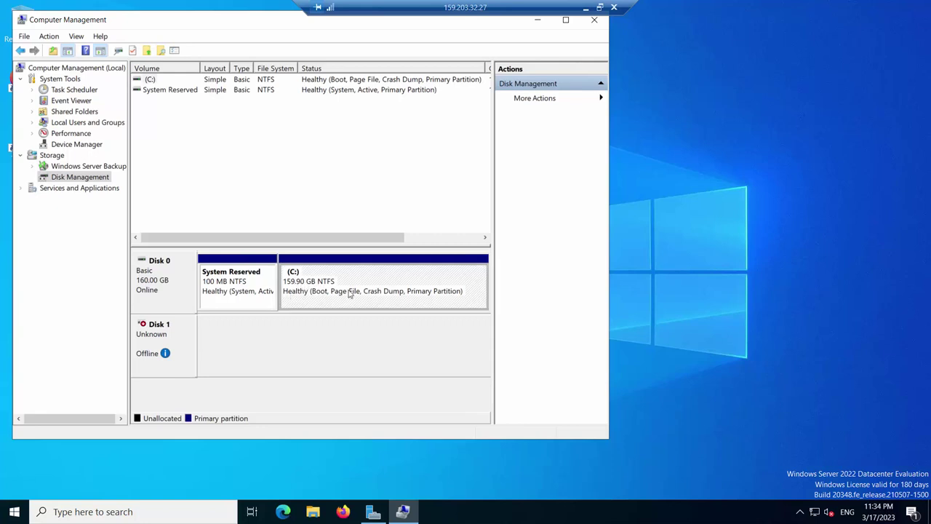
Close Computer Management and refresh the server desktop
click(594, 20)
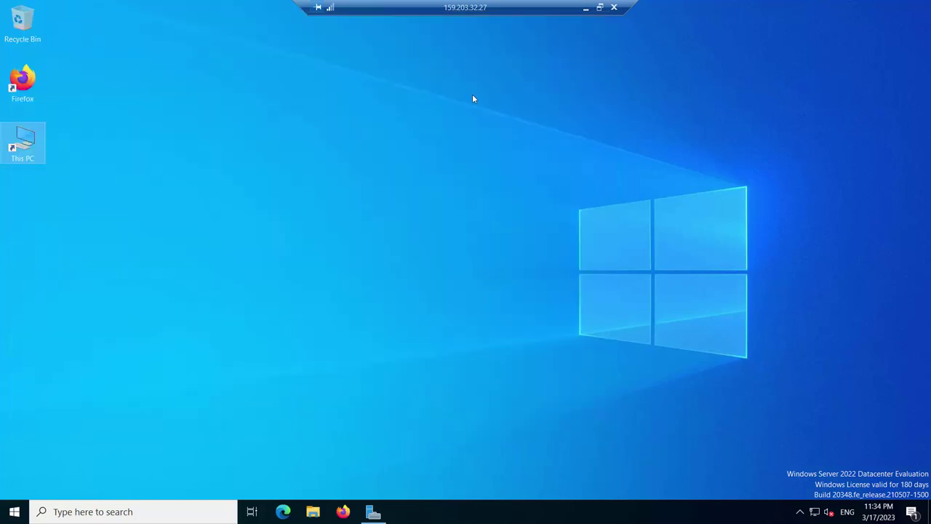
right_click(312, 160)
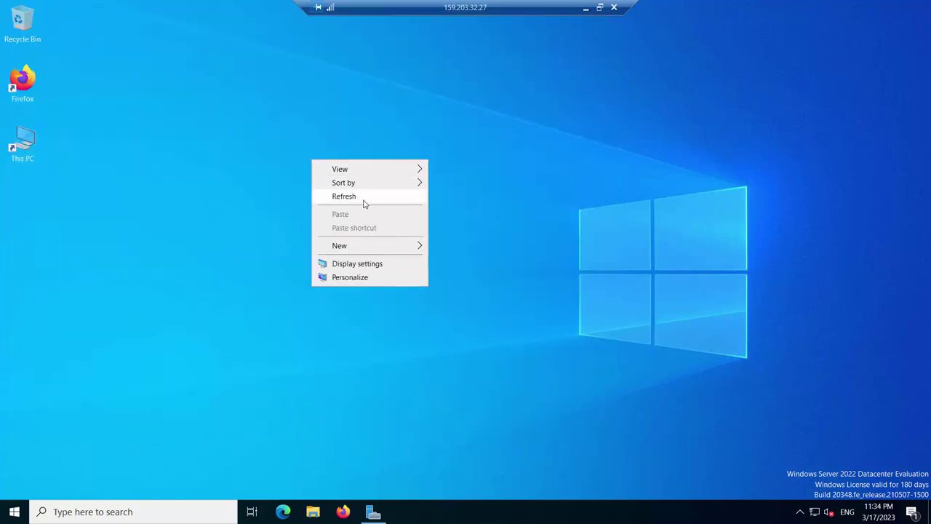
click(363, 200)
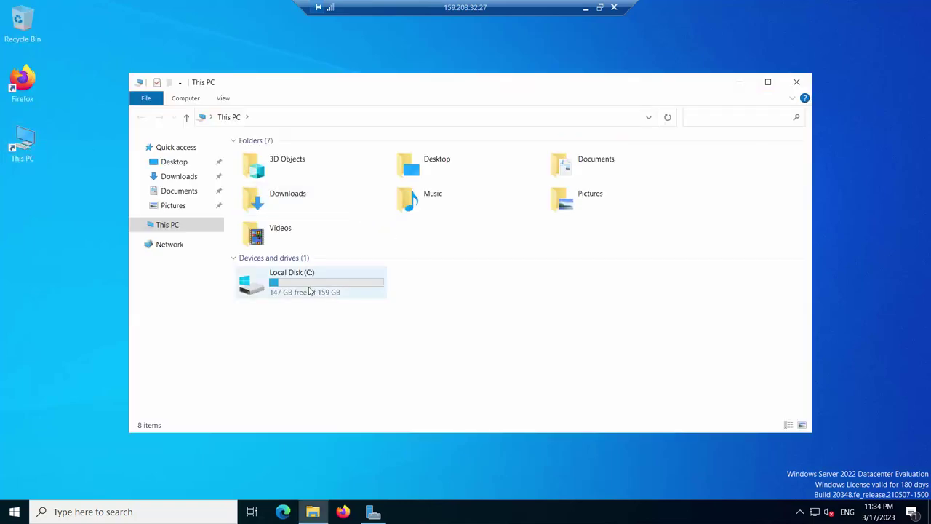
Select Local Disk (C:) in This PC to check its size, 147 GB free of 159 GB
drag(447, 347, 220, 254)
drag(485, 337, 214, 261)
drag(473, 361, 550, 334)
click(551, 331)
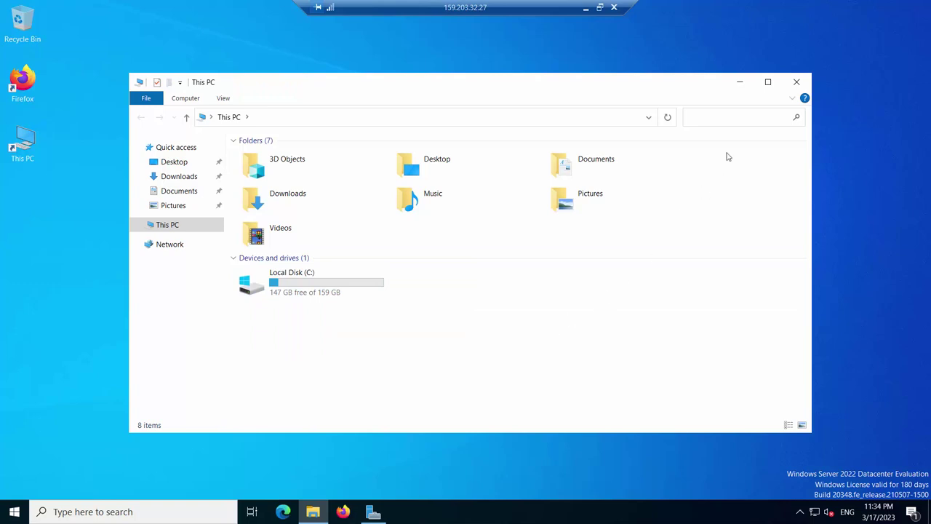
drag(400, 325, 294, 308)
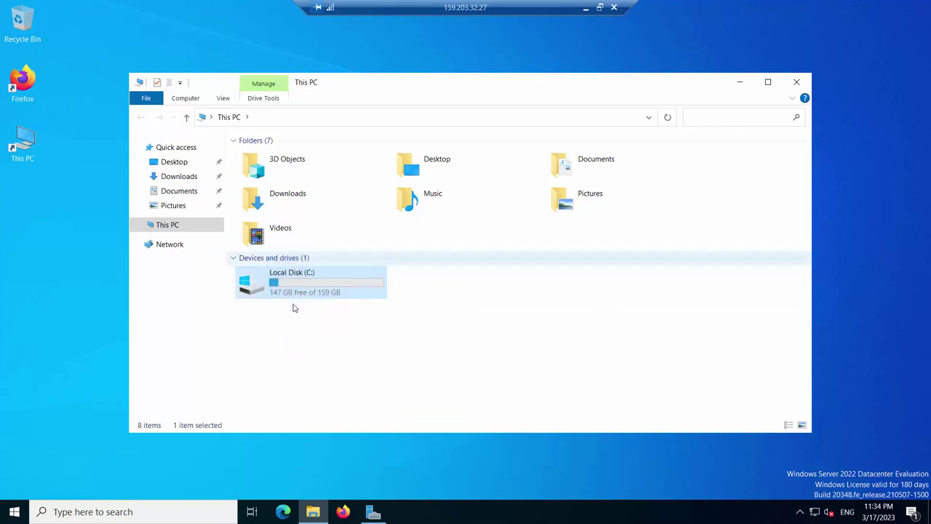
Browse into Local Disk (C:), return to This PC, then close the window
double_click(294, 284)
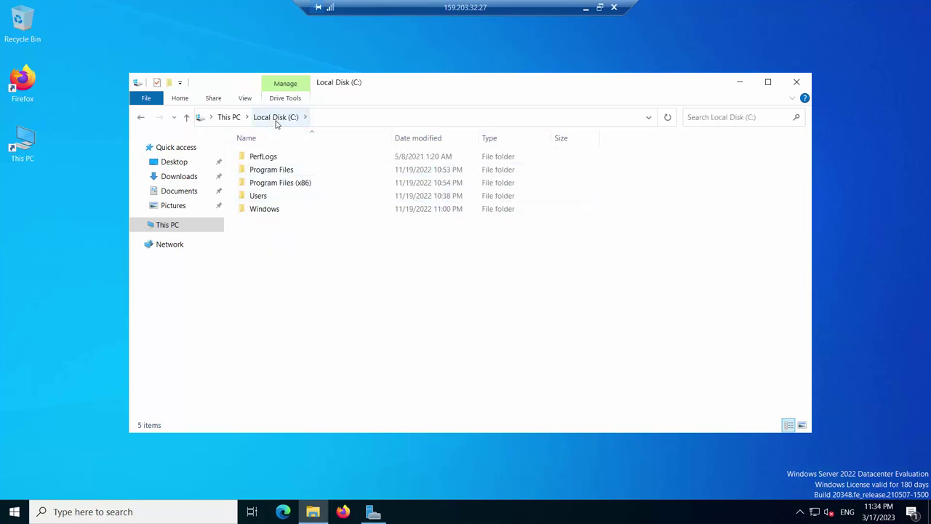
click(330, 320)
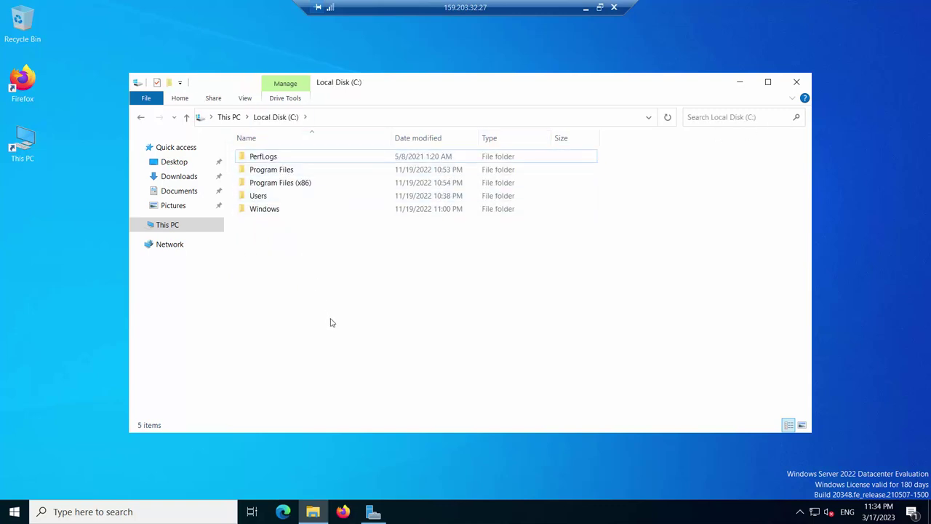
click(230, 119)
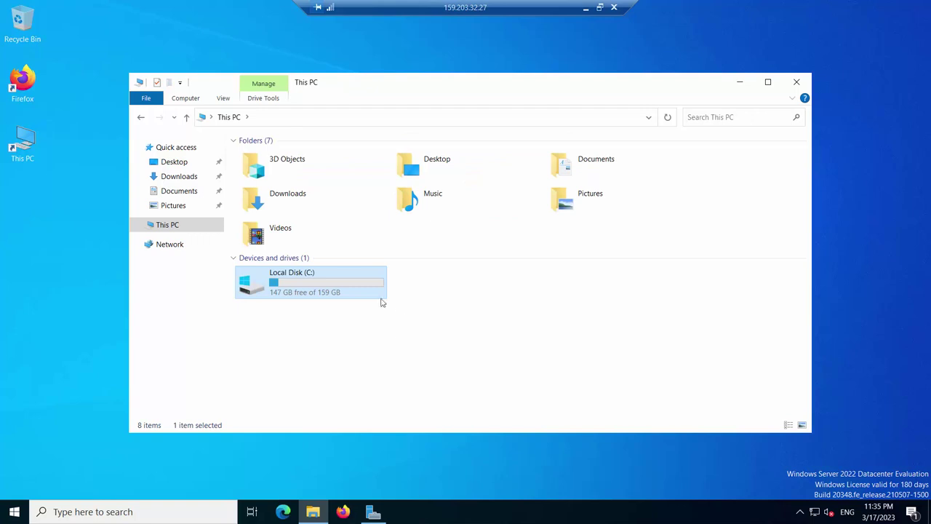
drag(425, 326, 146, 240)
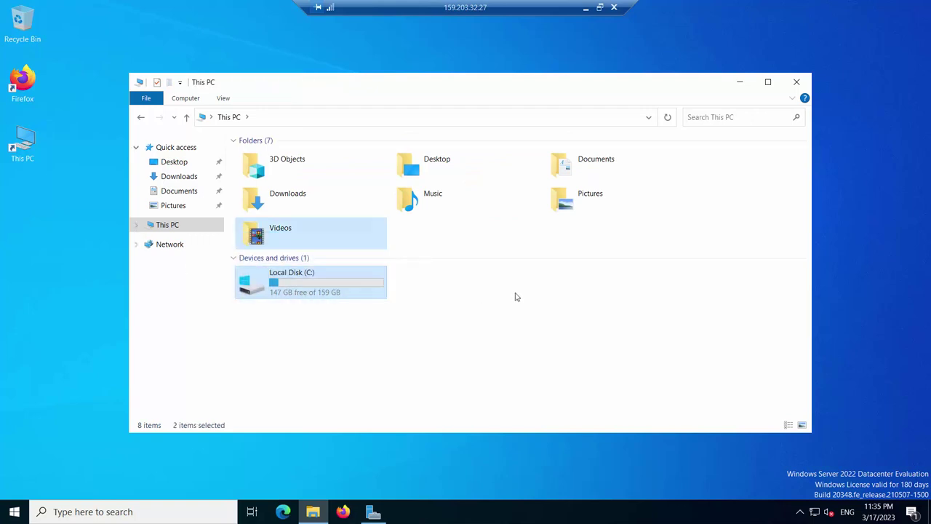
click(500, 243)
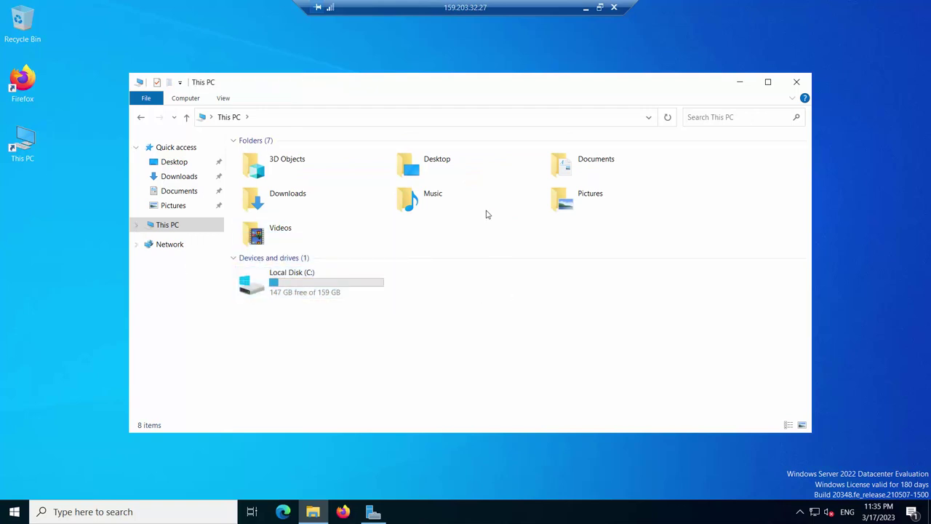
click(799, 85)
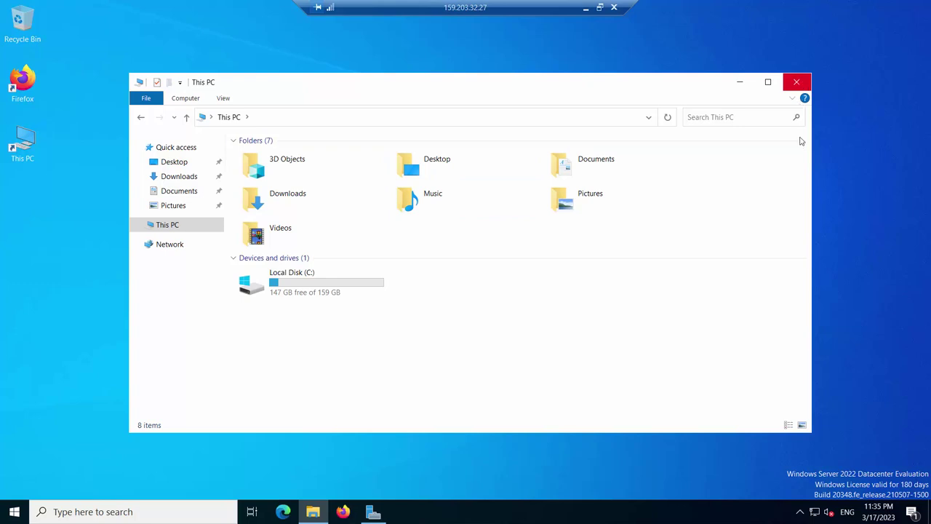
Enable the Windows Audio Service from the tray speaker's Sounds option and close the Sound dialog
right_click(632, 242)
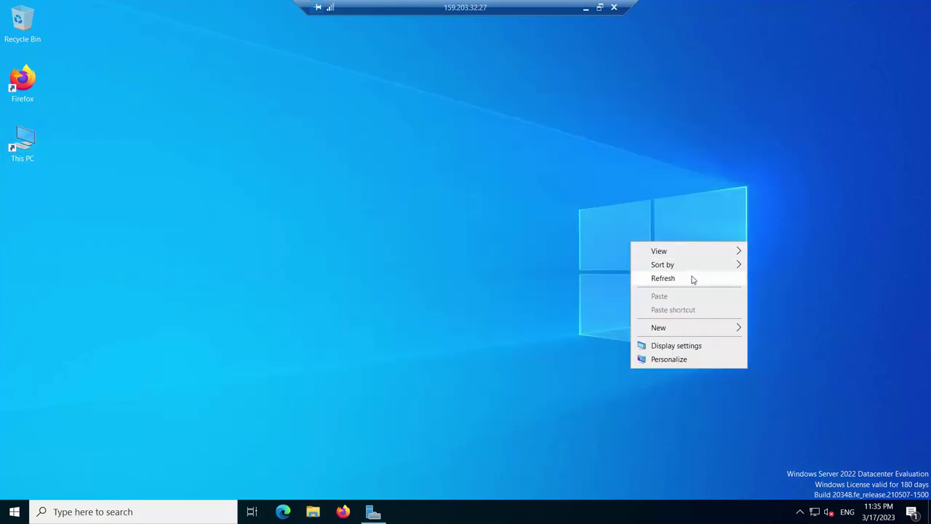
click(753, 306)
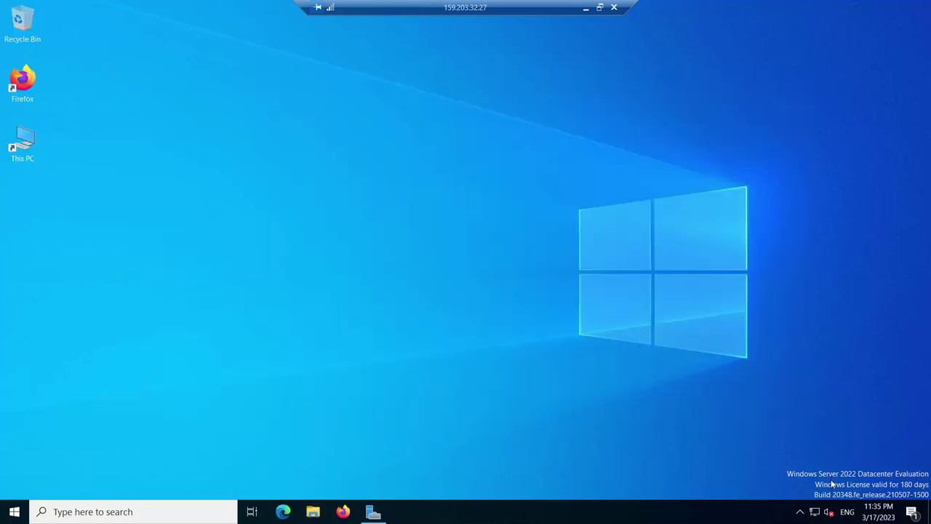
mouse_move(830, 517)
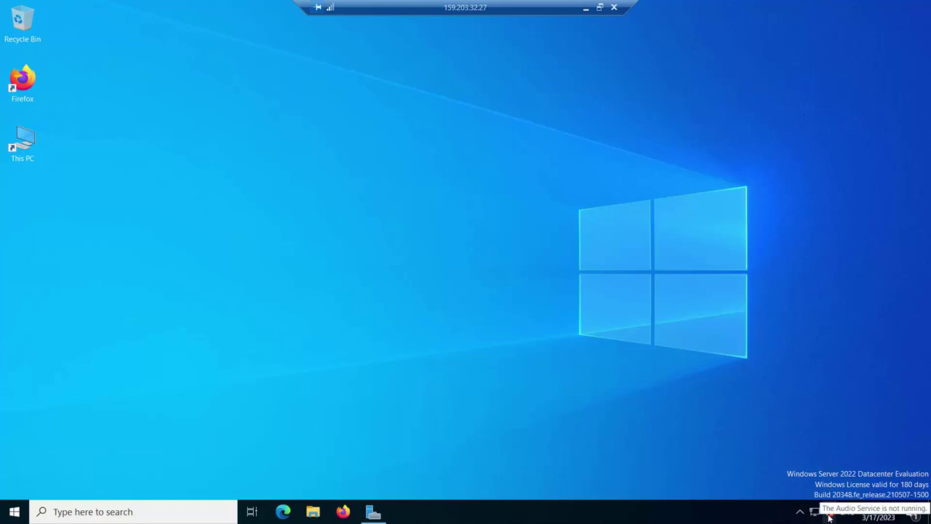
right_click(830, 516)
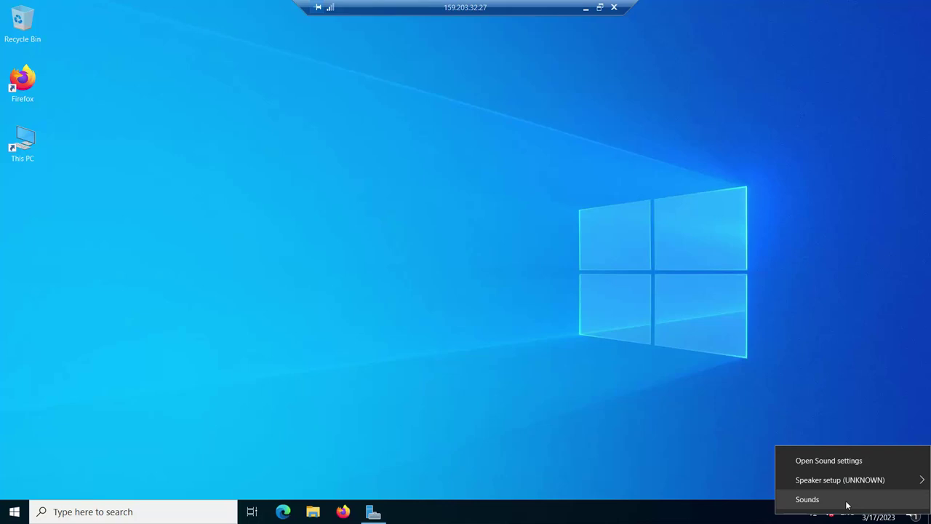
click(808, 499)
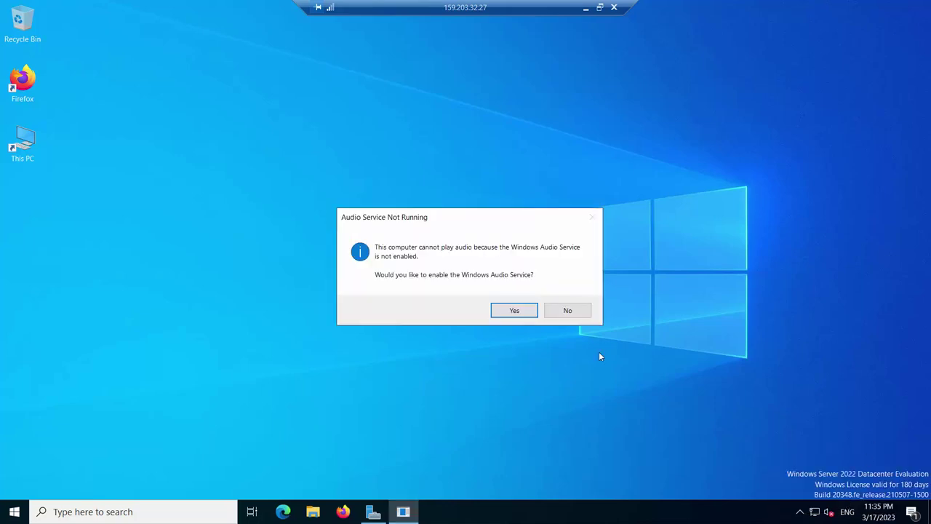
click(515, 311)
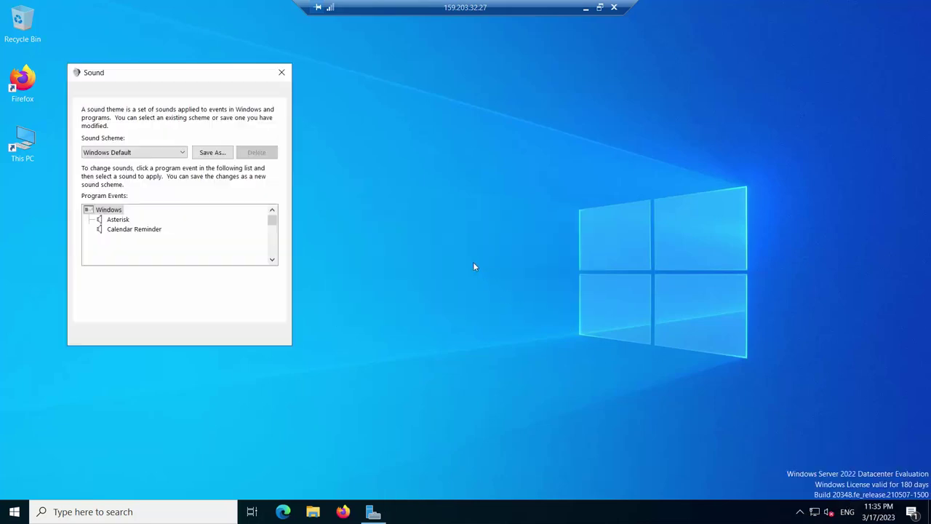
click(175, 336)
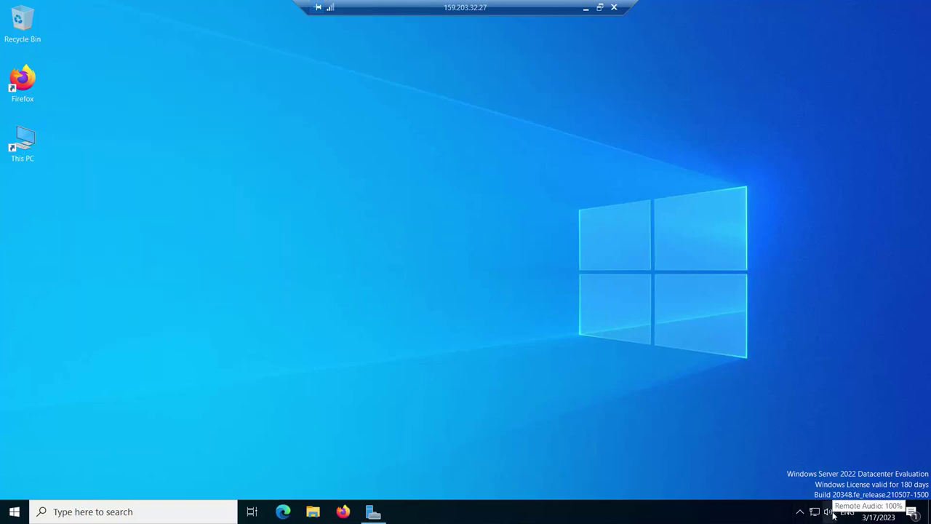
Refresh the desktop twice and cancel a disconnect prompt to keep the session open
right_click(402, 162)
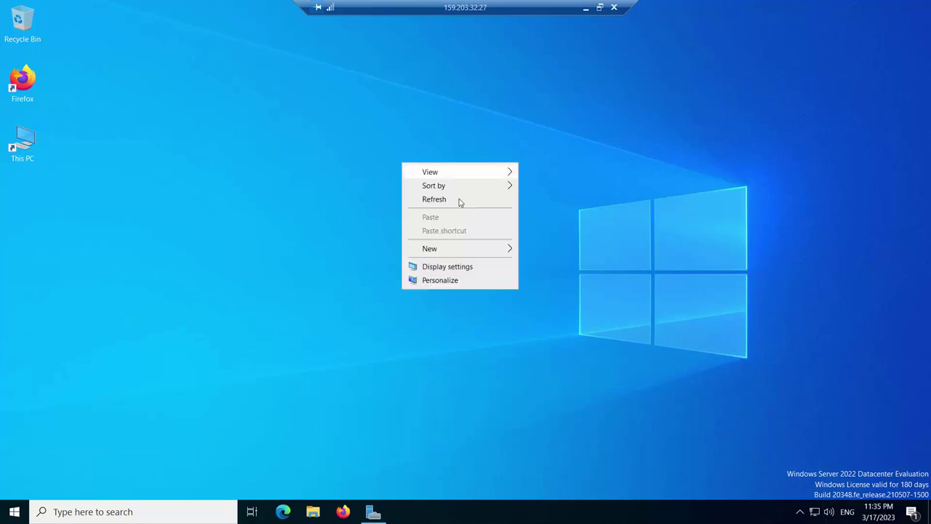
click(463, 204)
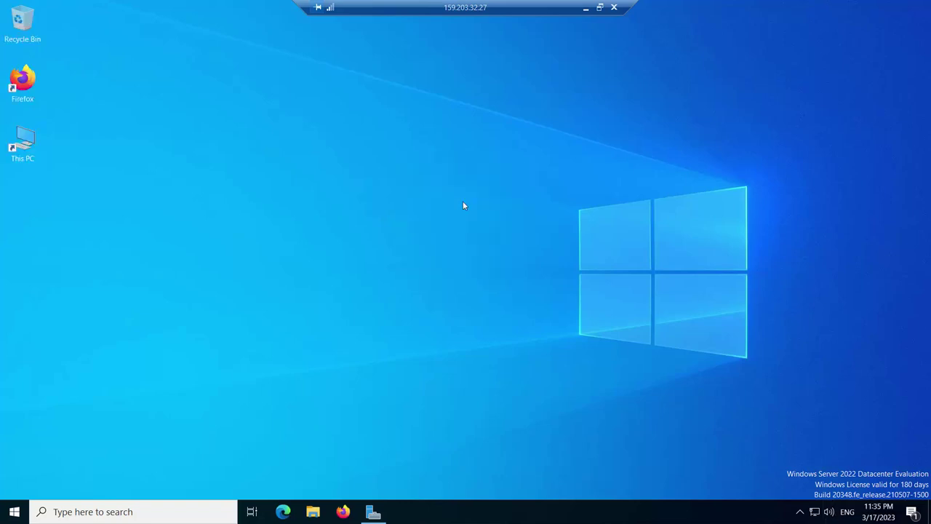
right_click(464, 205)
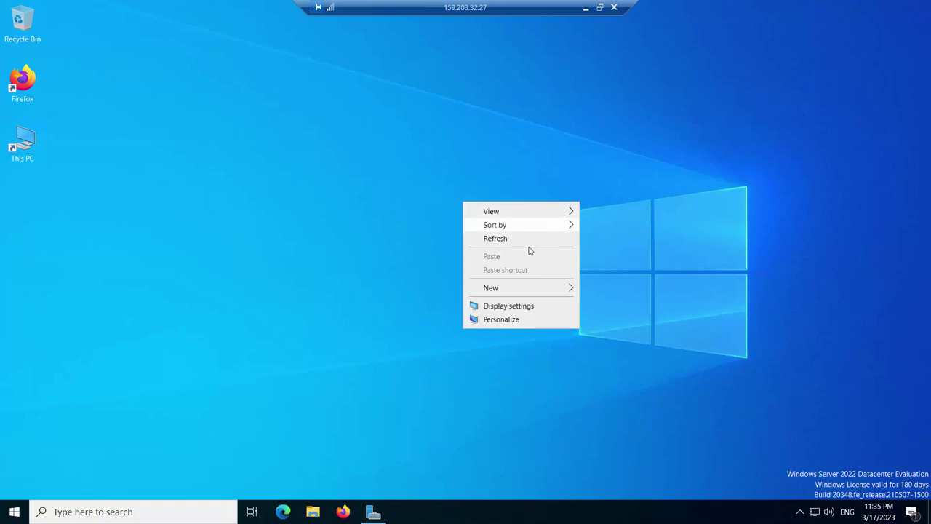
click(528, 245)
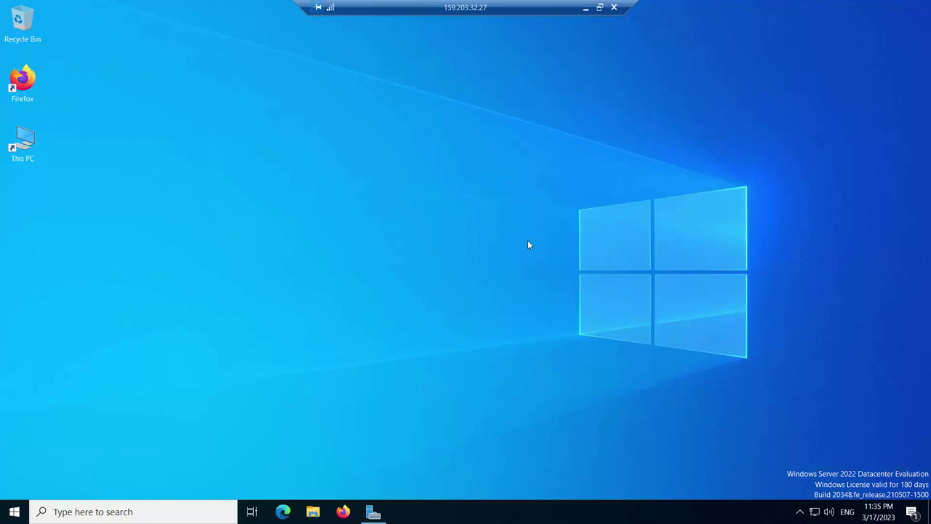
click(614, 7)
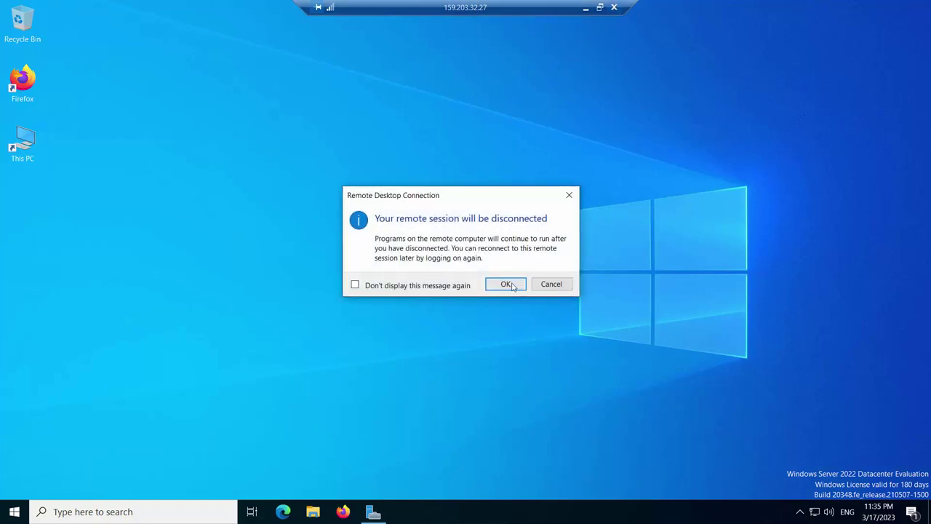
click(553, 286)
right_click(248, 198)
click(311, 237)
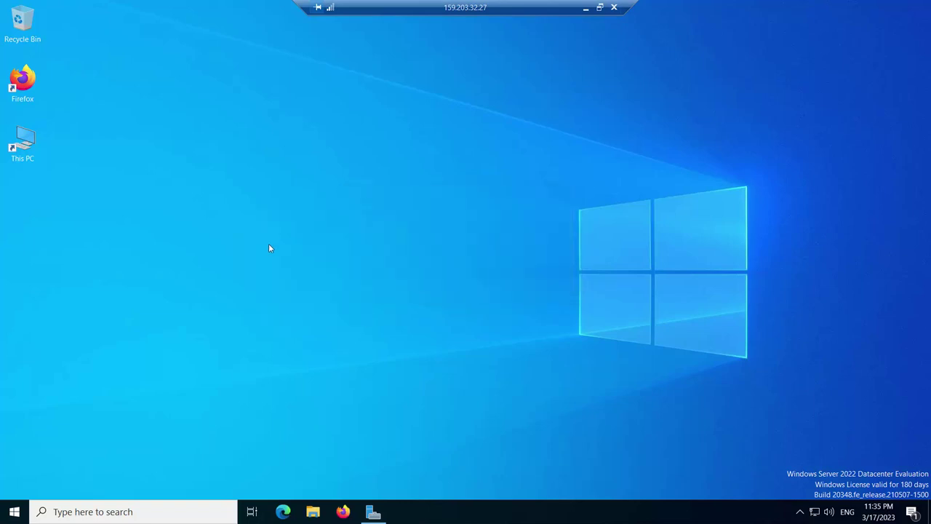
Search 'contr' on the server and open Control Panel's User Accounts category
click(115, 512)
text(contr)
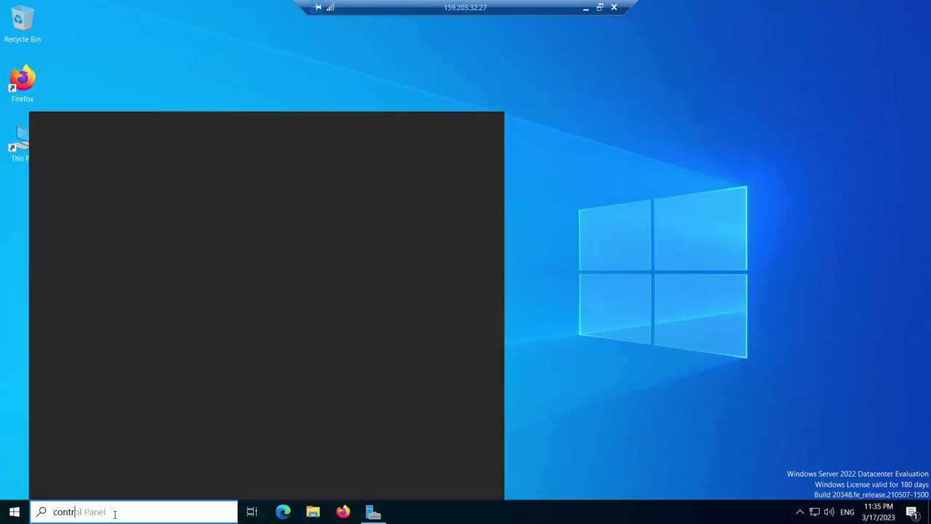
click(136, 178)
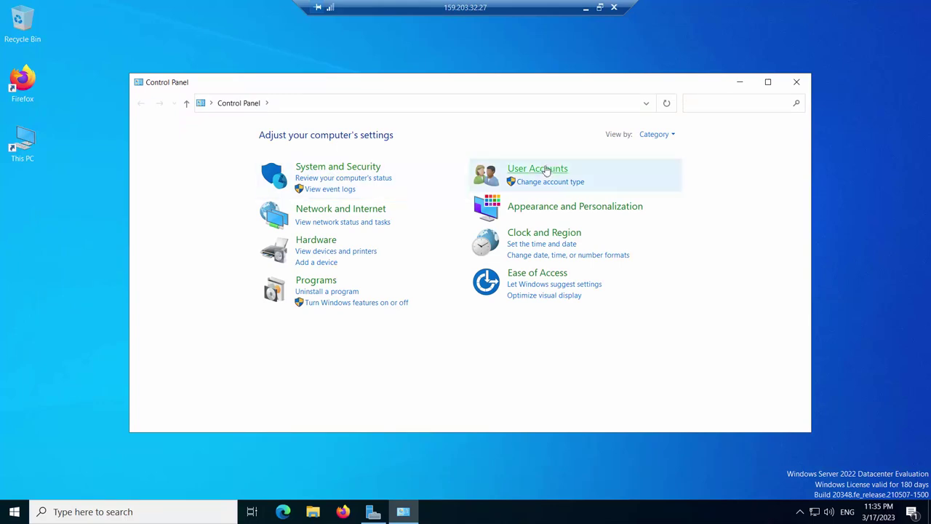
click(546, 169)
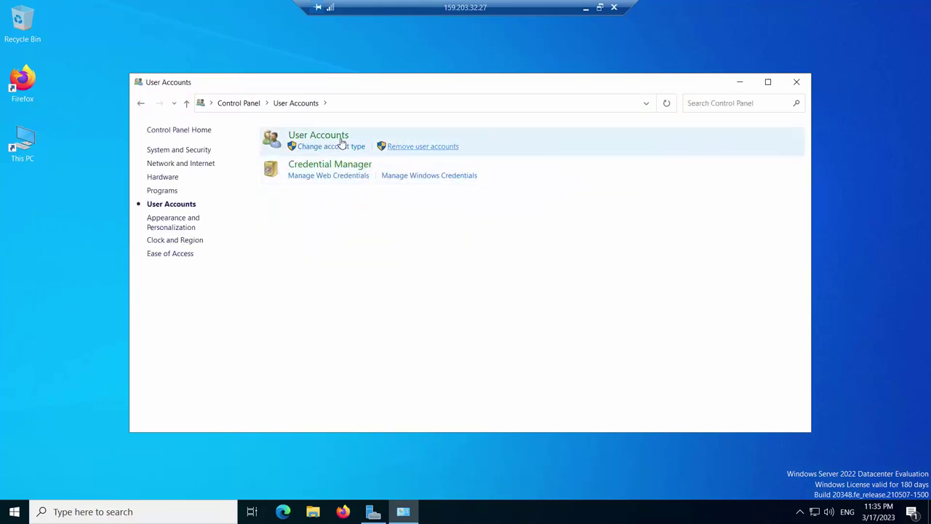
Go to the Administrator account and open its Change the password page
click(326, 140)
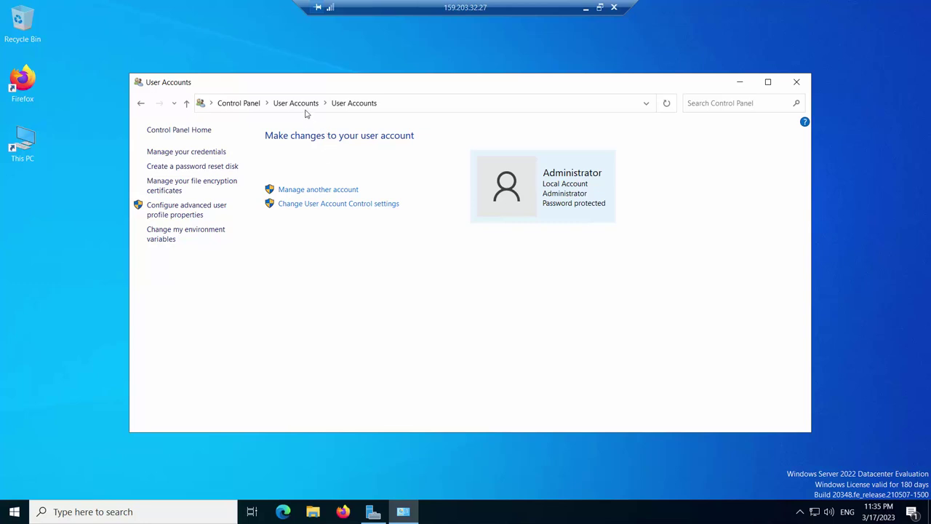
click(306, 106)
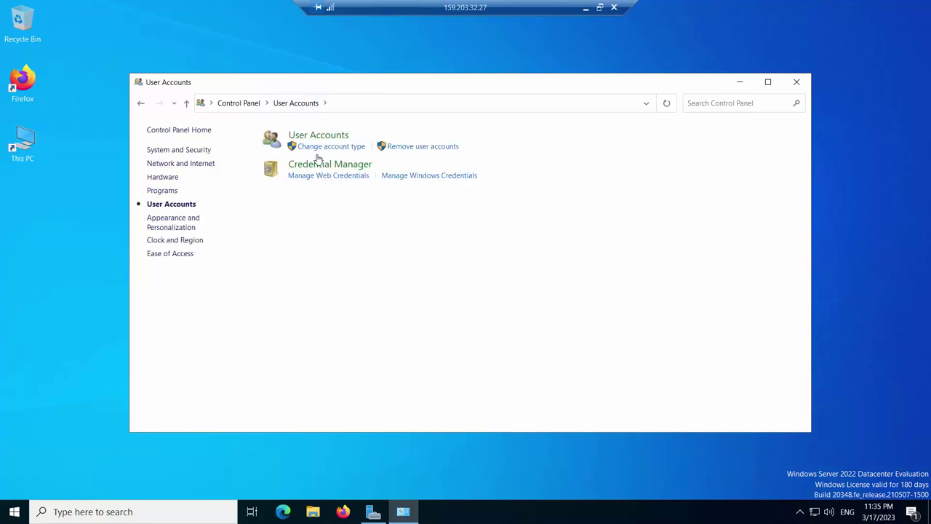
click(326, 149)
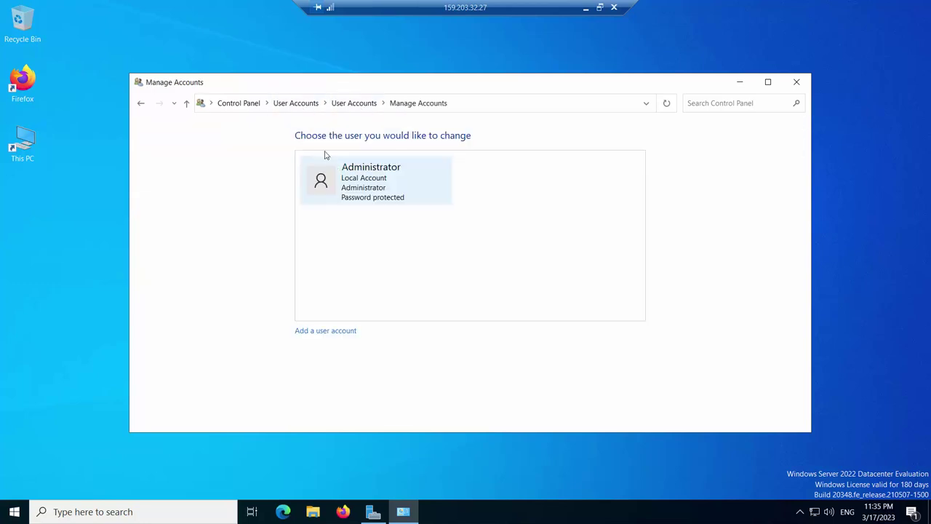
click(383, 189)
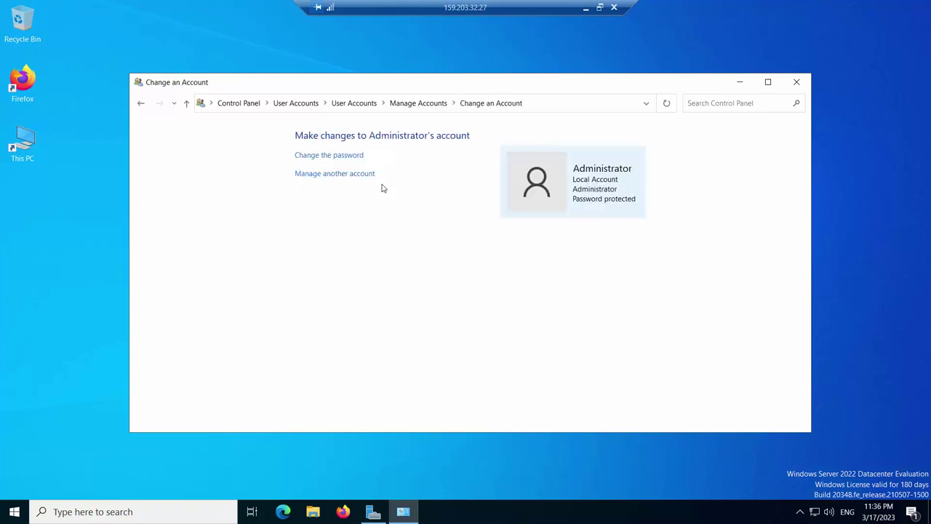
click(319, 161)
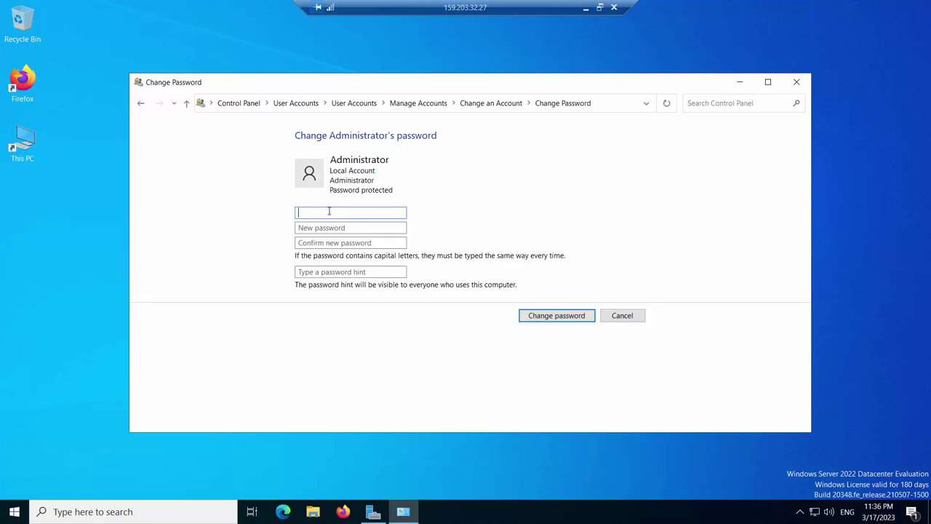
Change the Administrator password, entering current, new and confirmation passwords plus a hint
text(•••••••••••••••)
click(318, 229)
text(••••••••••••)
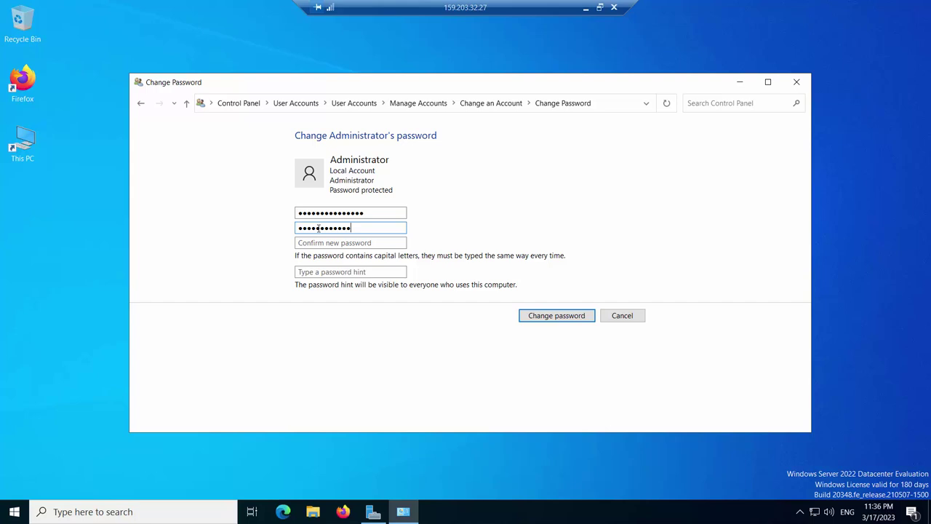
double_click(319, 228)
text(••••••••••••••••)
click(353, 243)
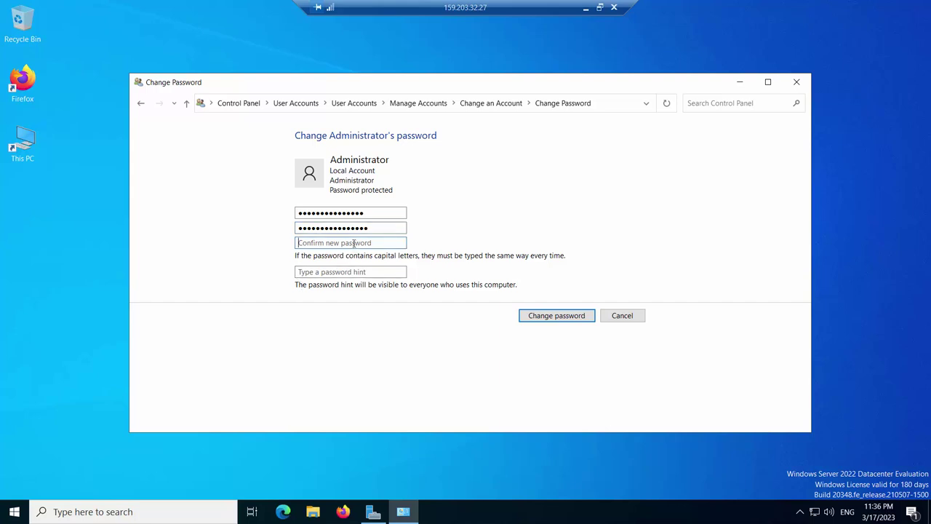
text(••••••••••••••••)
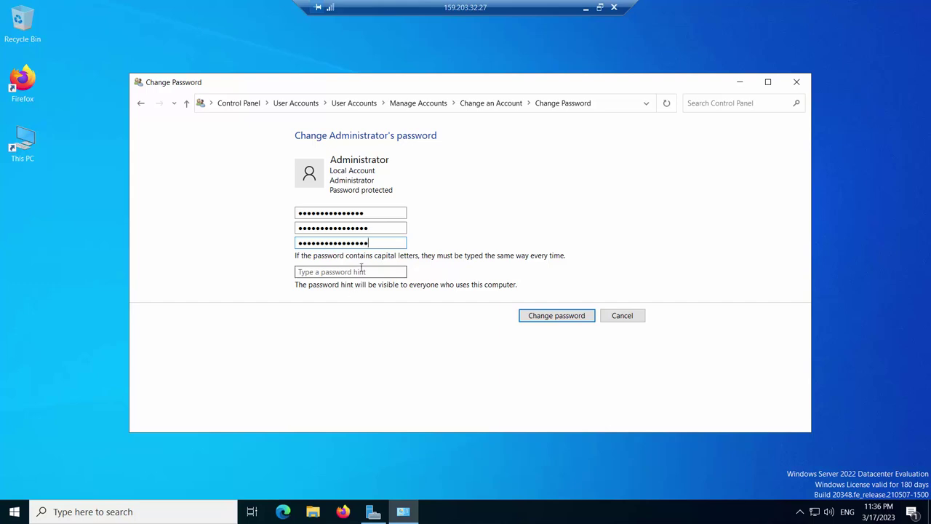
click(361, 268)
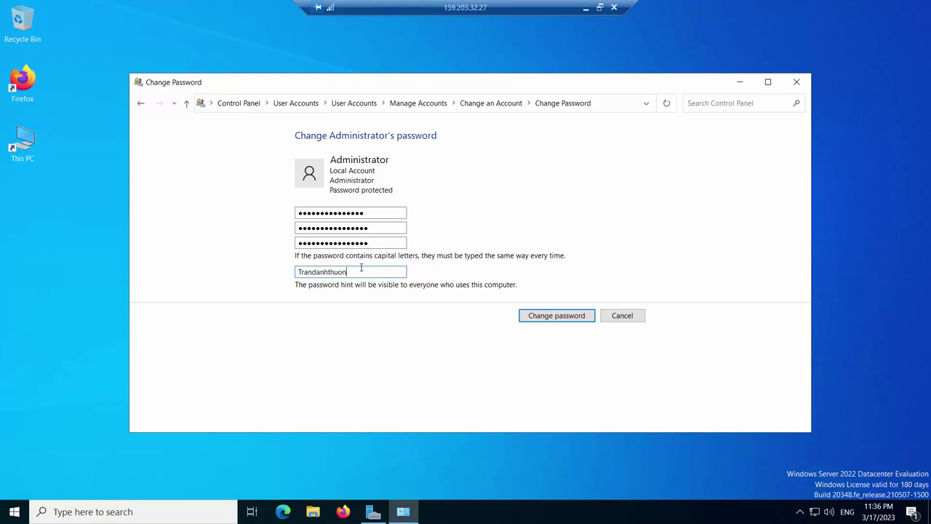
click(561, 318)
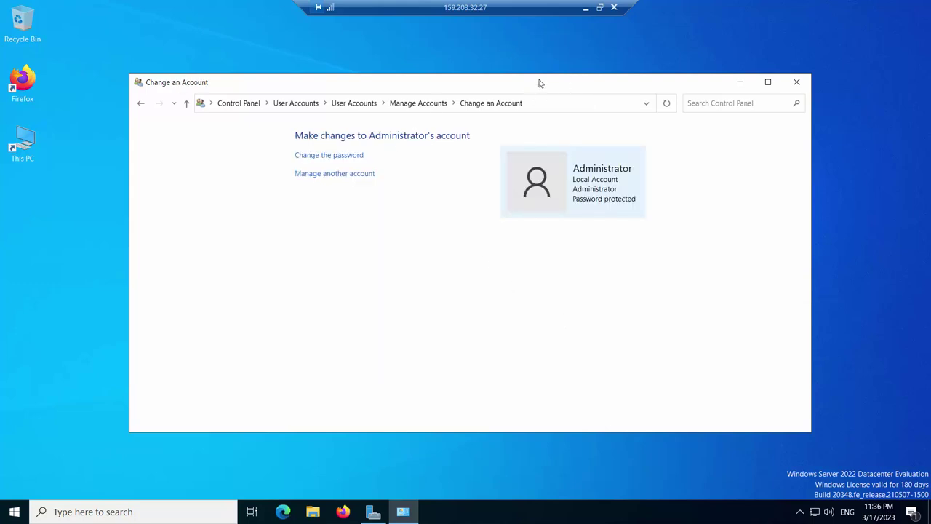
Close Control Panel and disconnect the remote session, returning to the DigitalOcean droplet page
click(797, 83)
click(614, 7)
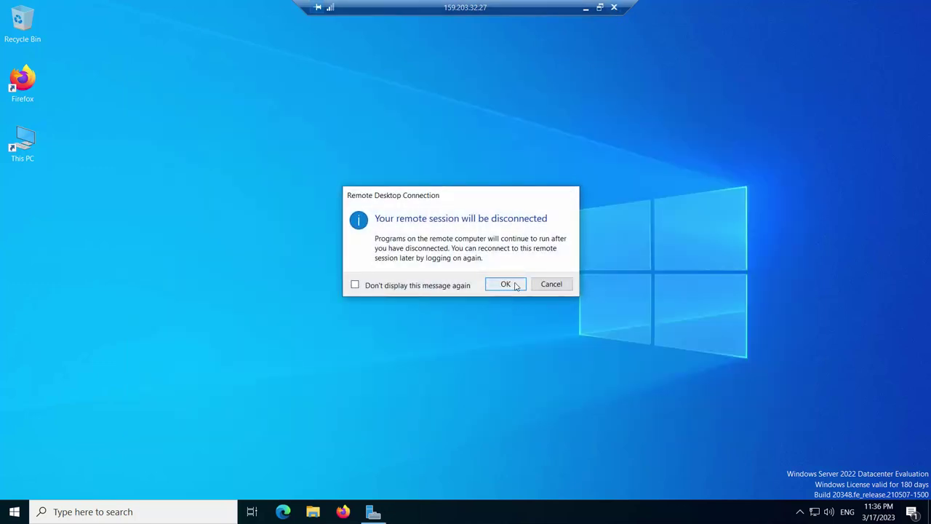
click(505, 284)
click(828, 512)
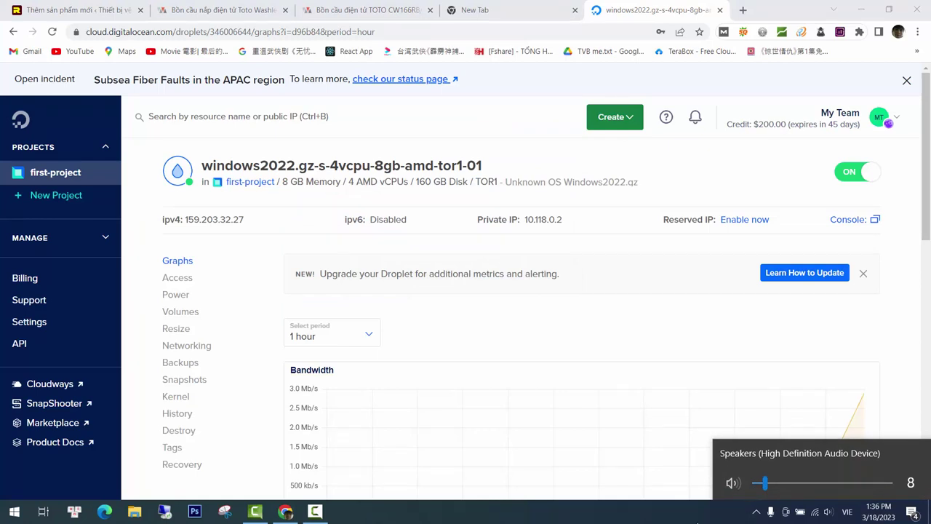
click(593, 473)
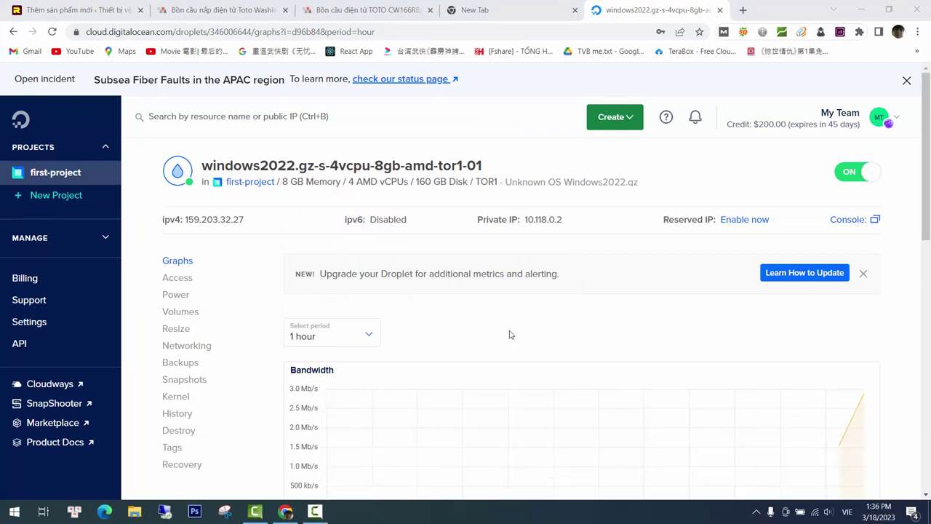
scroll(570, 315, down, 1)
click(321, 515)
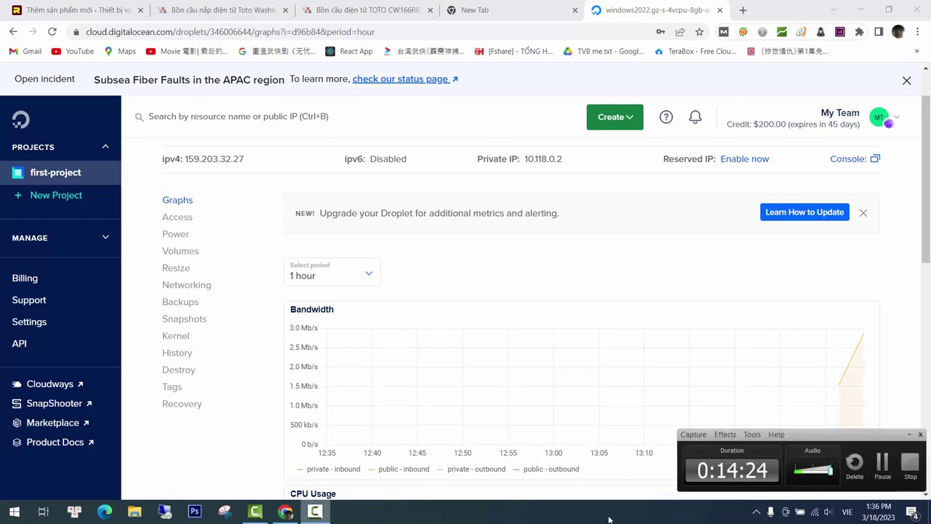